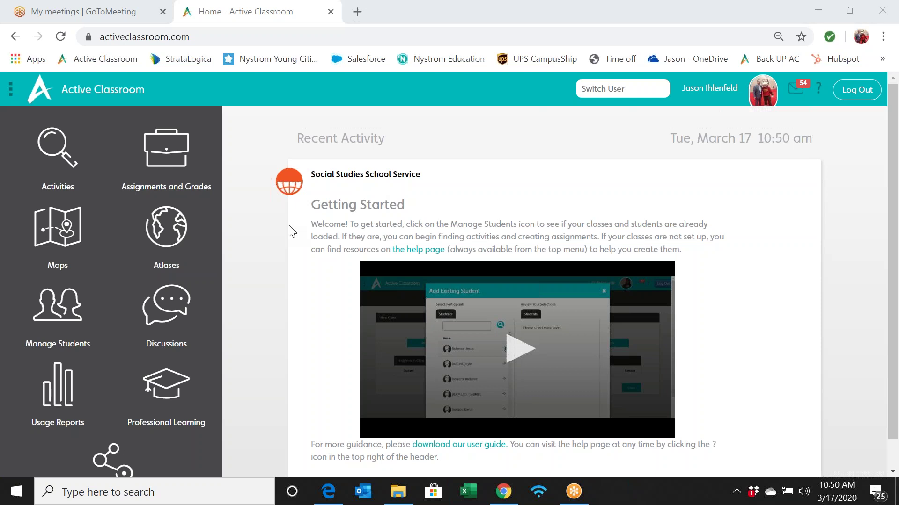
Step: Create and save a new student class named Sat School under Manage Students, and return to the class list
{"action": "left_click", "coordinate": [63, 314]}
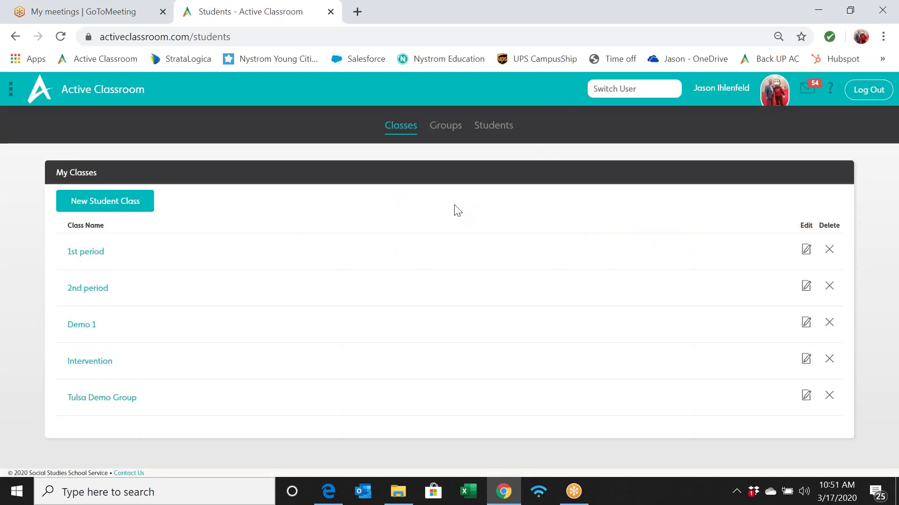
{"action": "left_click", "coordinate": [148, 205]}
{"action": "left_click", "coordinate": [320, 202]}
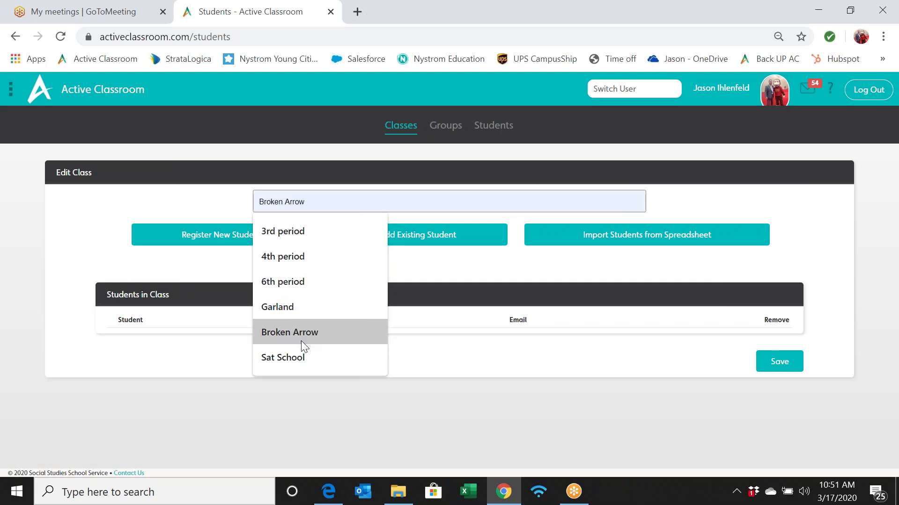
{"action": "left_click", "coordinate": [302, 358]}
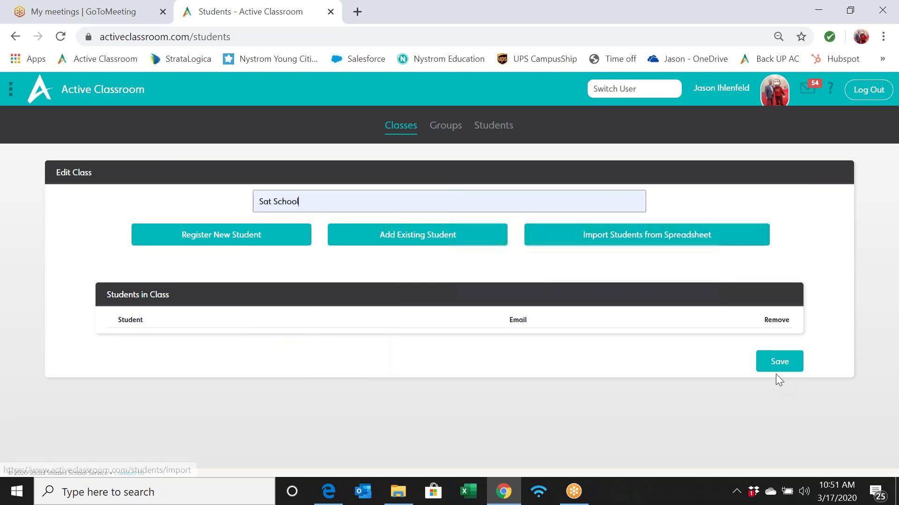
{"action": "left_click", "coordinate": [778, 362]}
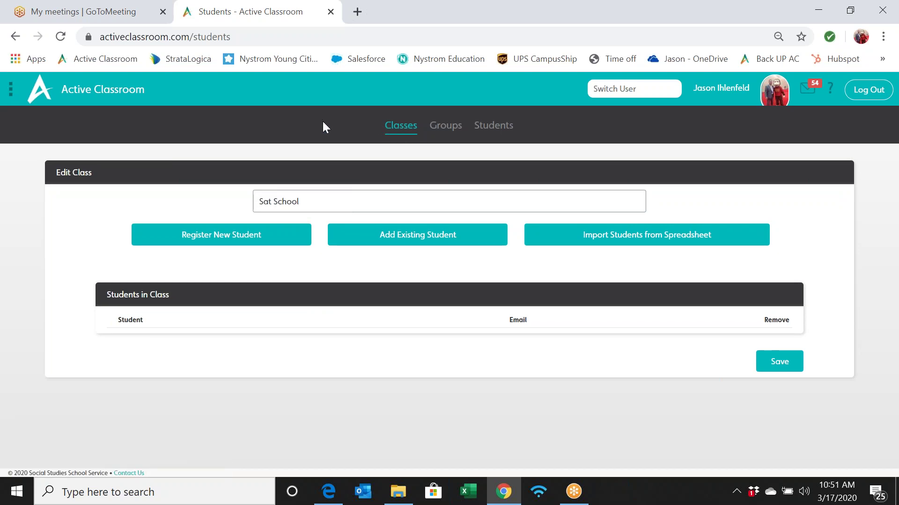
{"action": "left_click", "coordinate": [403, 125]}
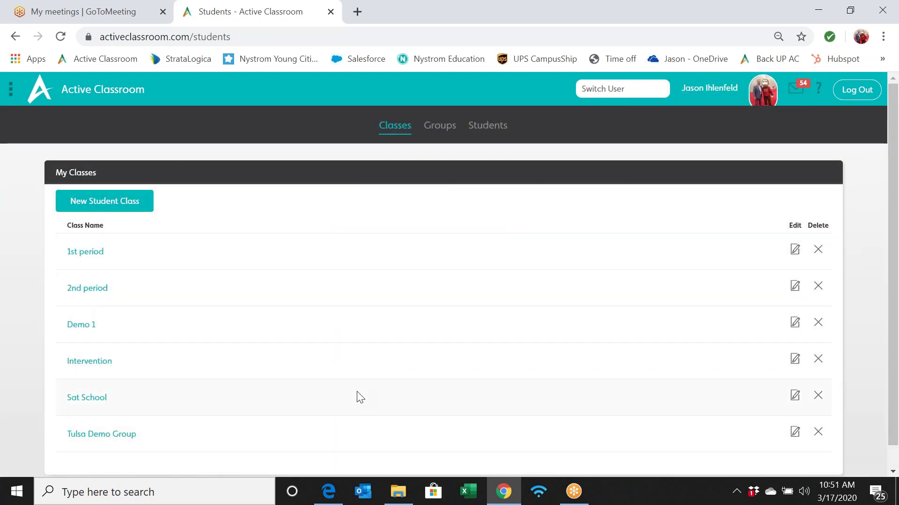
Step: Open the teacher's profile for editing and find the Student's Registration URL section
{"action": "left_click", "coordinate": [110, 92]}
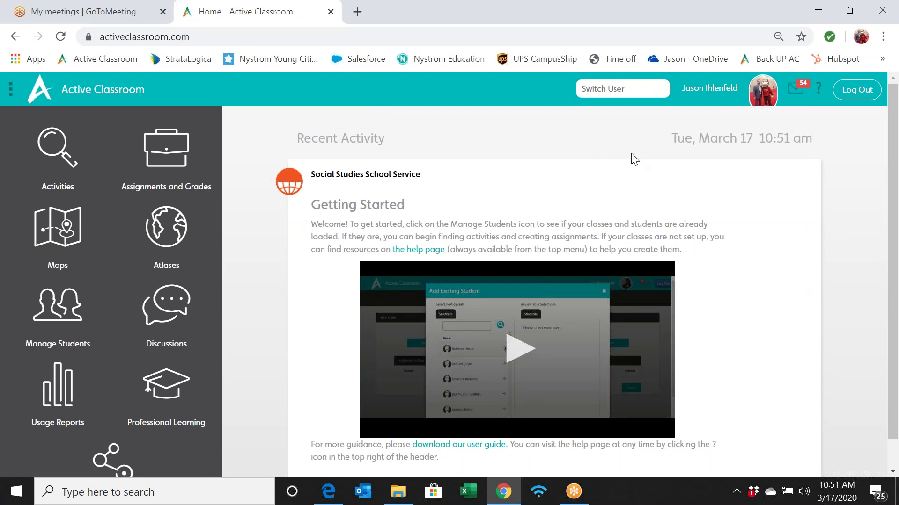
{"action": "left_click", "coordinate": [709, 92]}
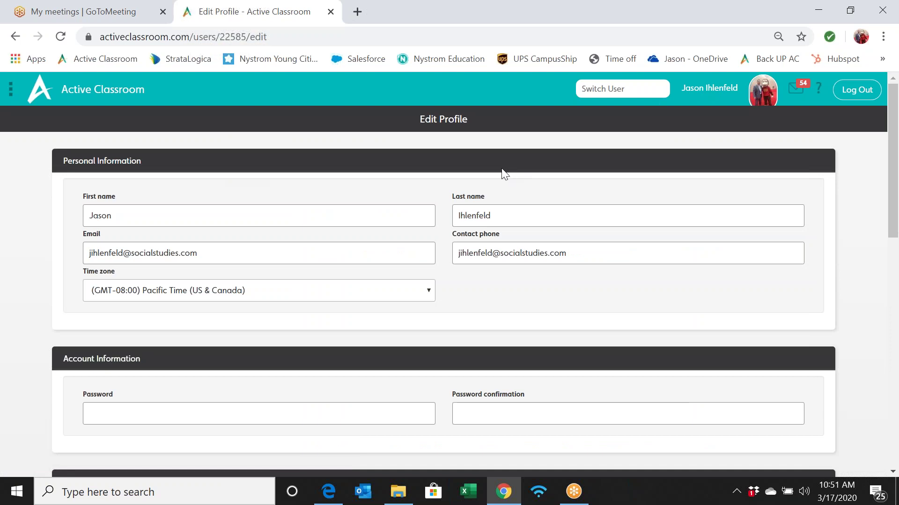
{"action": "scroll", "coordinate": [501, 169], "scroll_direction": "down", "scroll_amount": 2}
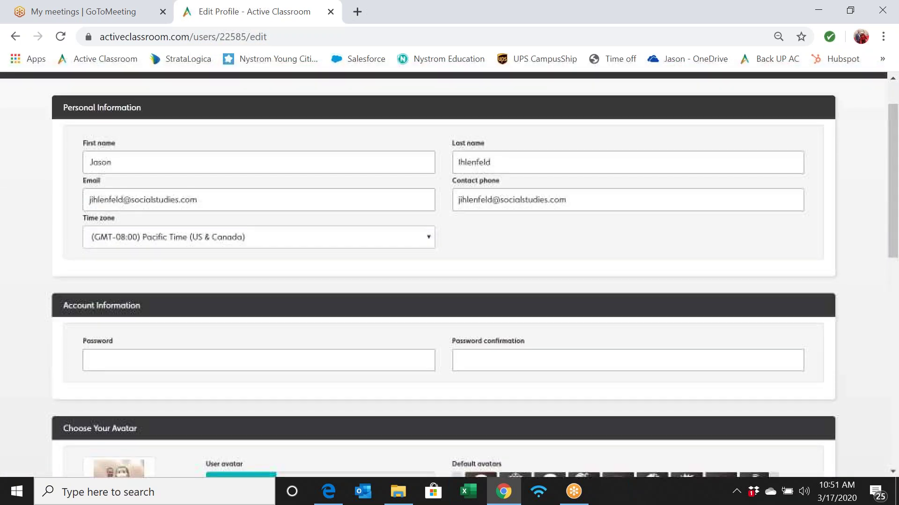
{"action": "scroll", "coordinate": [501, 168], "scroll_direction": "down", "scroll_amount": 7}
{"action": "scroll", "coordinate": [165, 216], "scroll_direction": "down", "scroll_amount": 1}
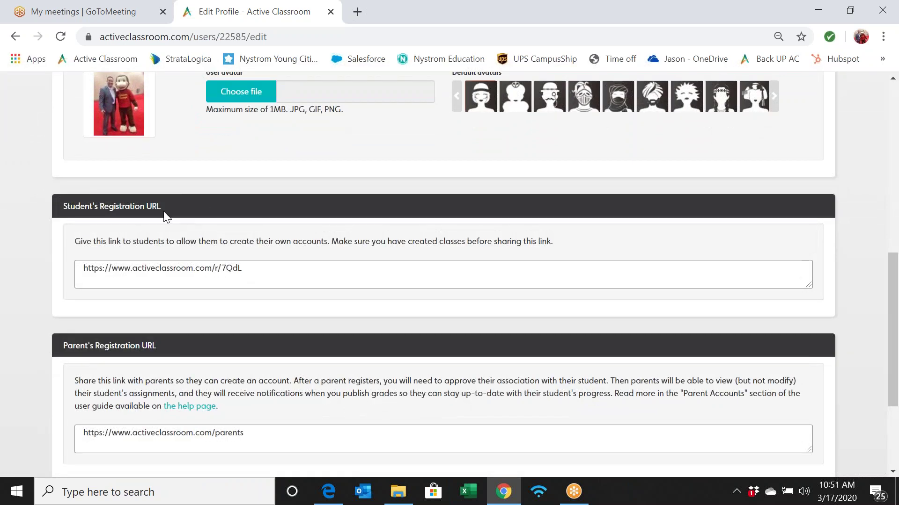
Step: Copy the full link from the Student's Registration URL field
{"action": "left_click_drag", "start_coordinate": [171, 210], "coordinate": [47, 213]}
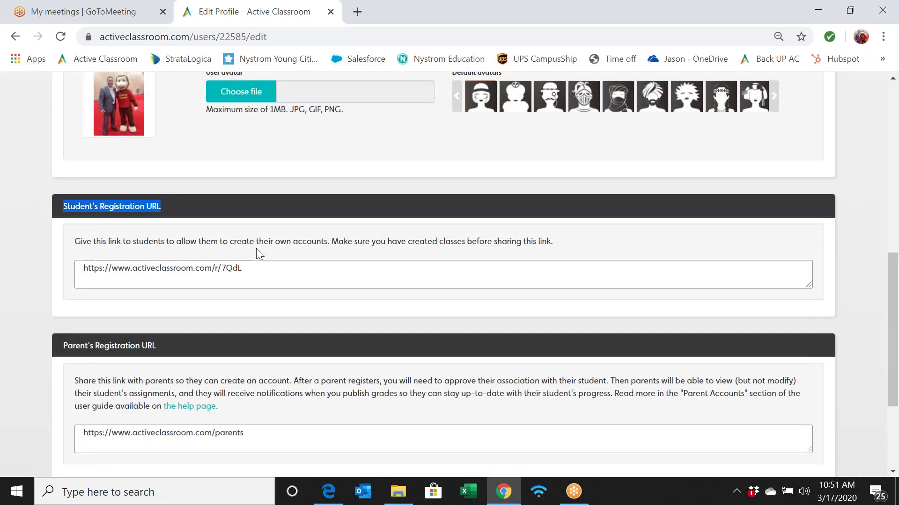
{"action": "left_click_drag", "start_coordinate": [260, 268], "coordinate": [75, 270]}
{"action": "left_click", "coordinate": [272, 237]}
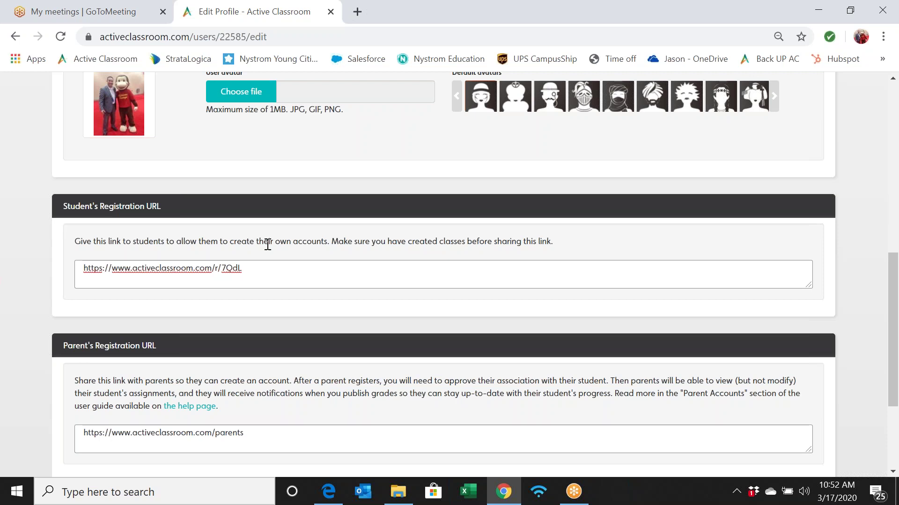
{"action": "left_click_drag", "start_coordinate": [247, 267], "coordinate": [69, 266]}
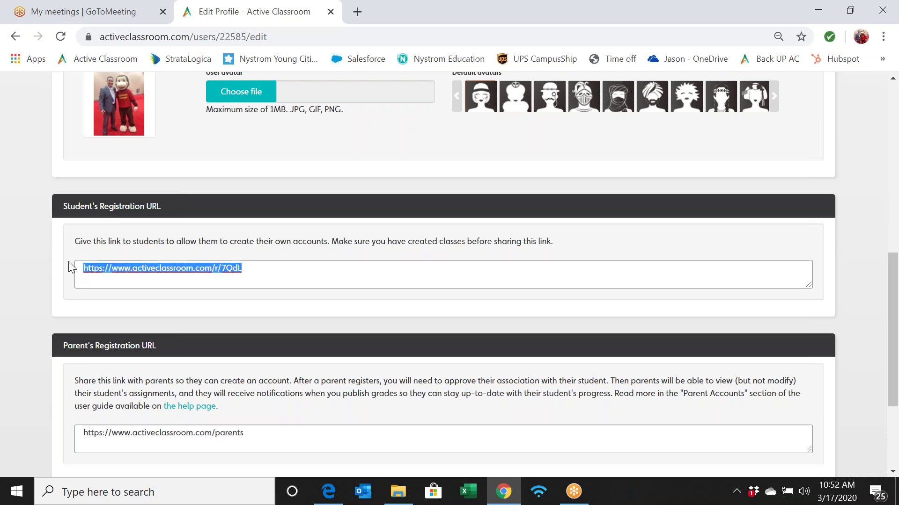
{"action": "right_click", "coordinate": [161, 266]}
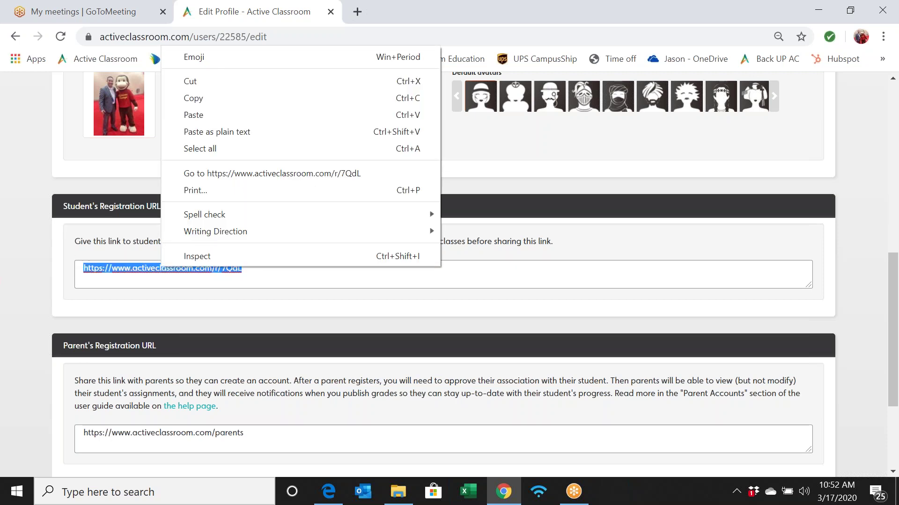
{"action": "left_click", "coordinate": [233, 99]}
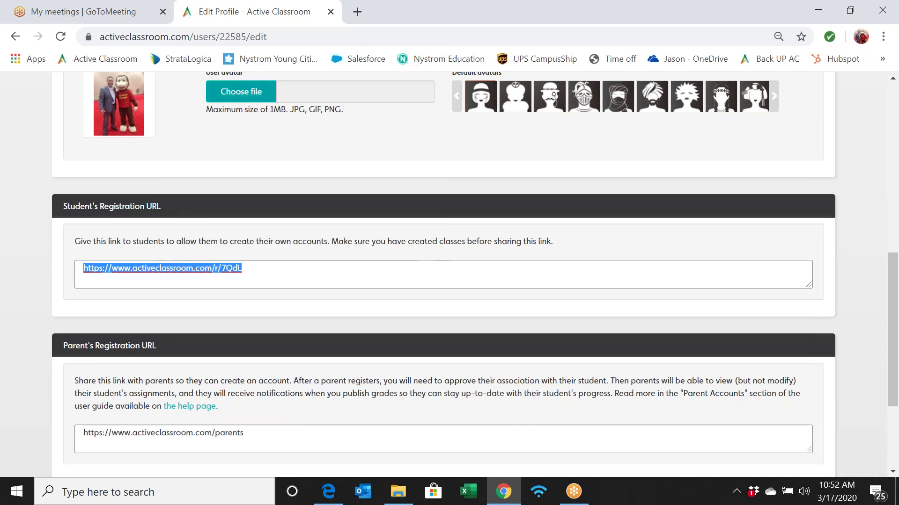
Step: Load the copied student registration link in a new incognito window
{"action": "double_click", "coordinate": [765, 8]}
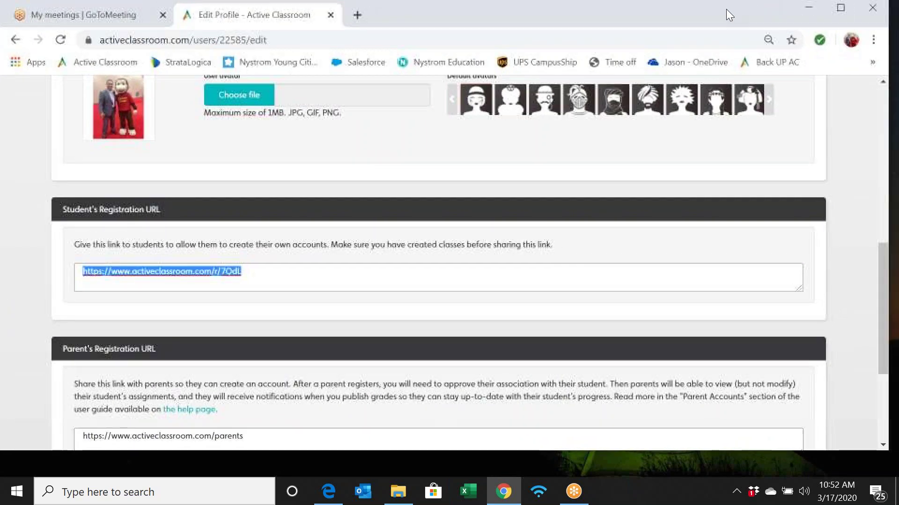
{"action": "left_click_drag", "start_coordinate": [725, 9], "coordinate": [498, 33]}
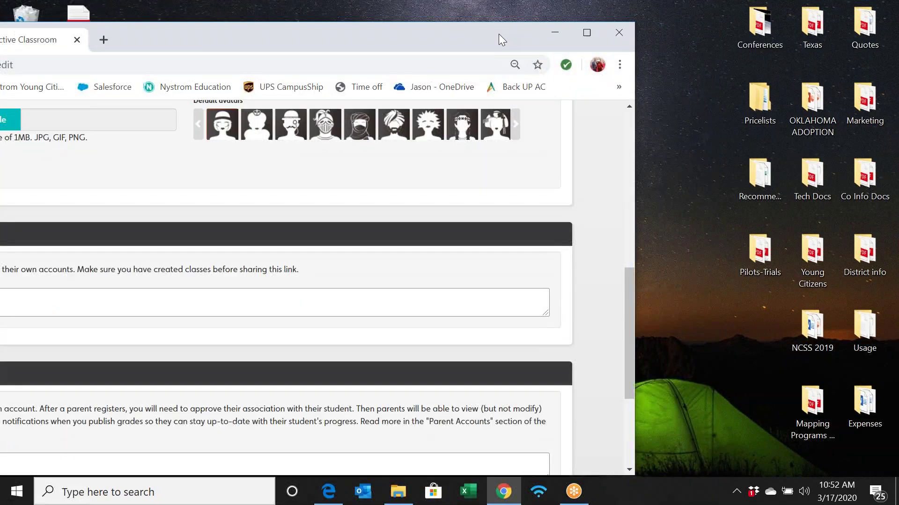
{"action": "left_click", "coordinate": [621, 65]}
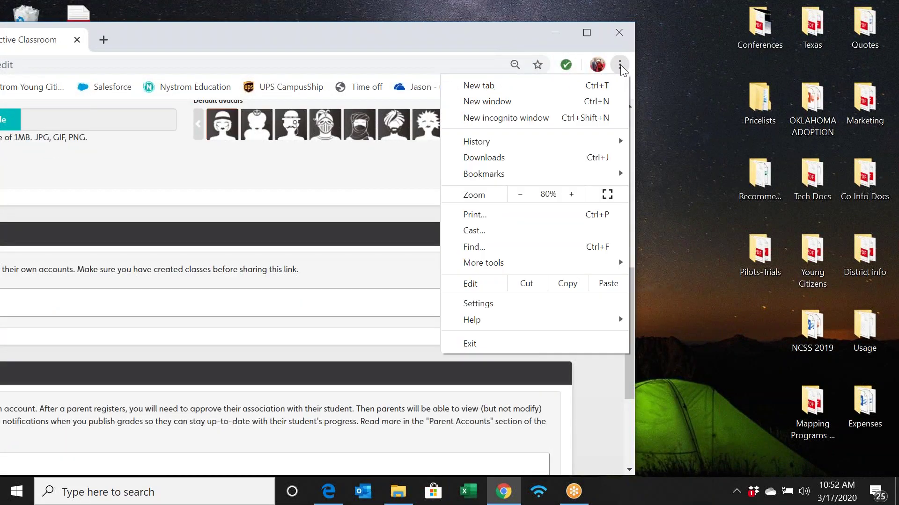
{"action": "left_click", "coordinate": [532, 118]}
{"action": "left_click", "coordinate": [594, 38]}
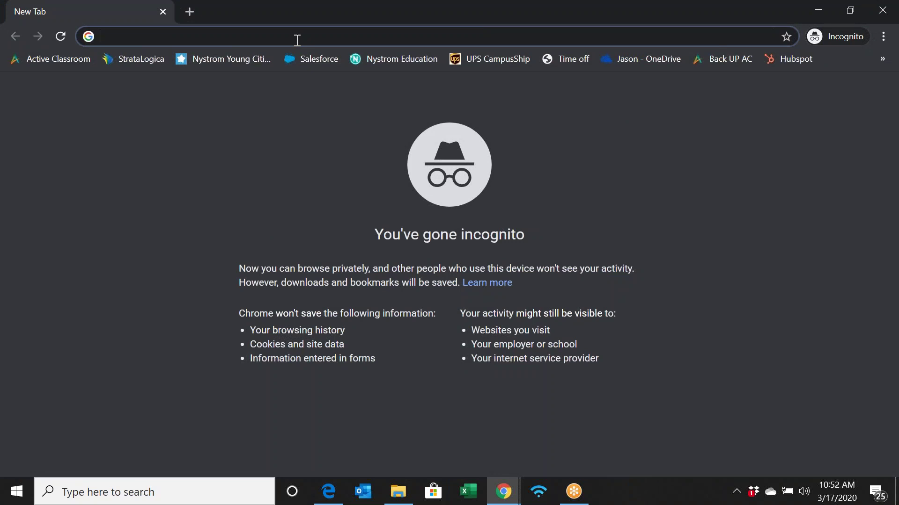
{"action": "key", "text": "ctrl+v"}
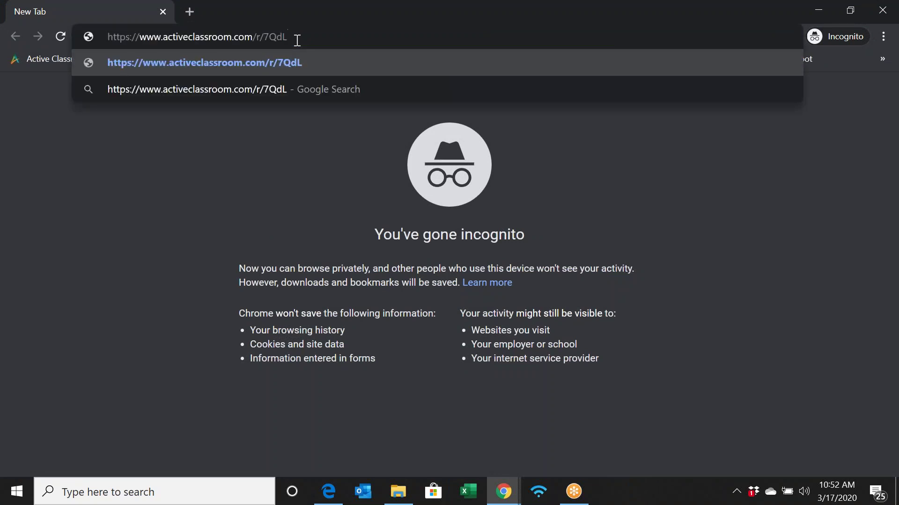
{"action": "key", "text": "Return"}
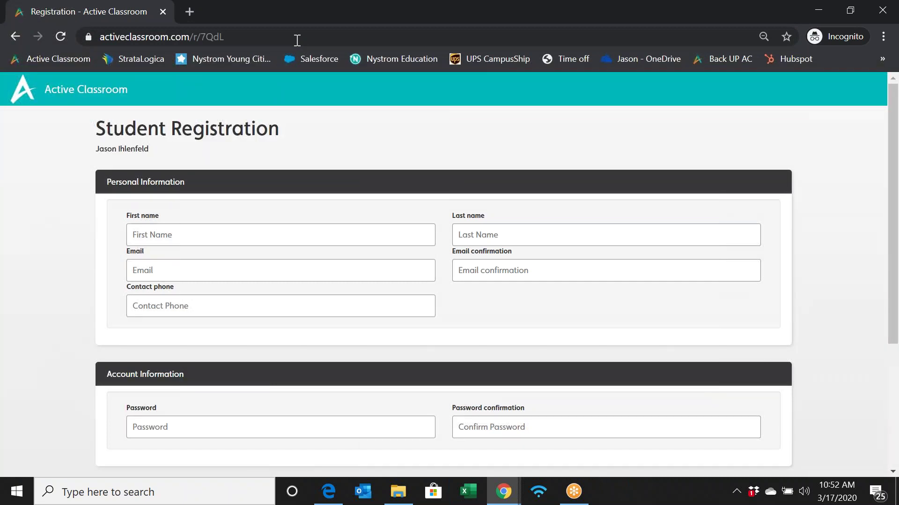
Step: Examine the student registration form's fields and select Sat School as the class to register in
{"action": "scroll", "coordinate": [357, 192], "scroll_direction": "down", "scroll_amount": 2}
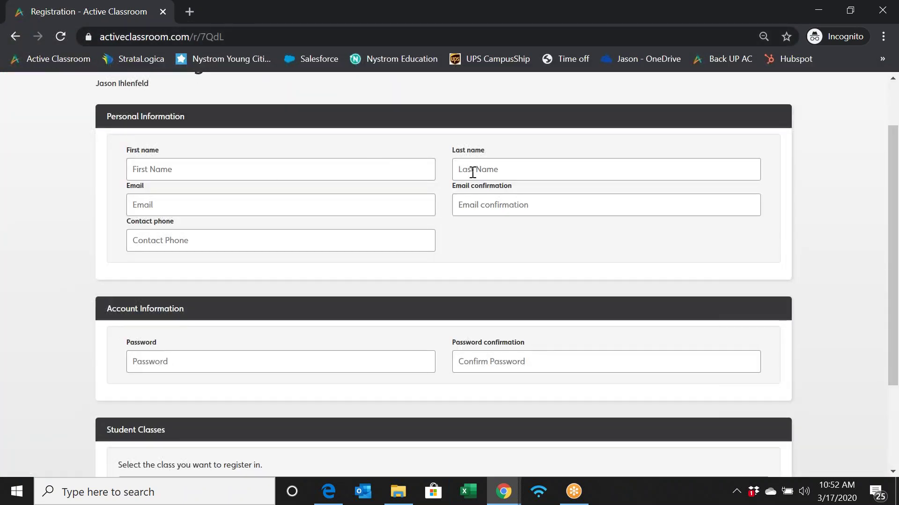
{"action": "scroll", "coordinate": [507, 234], "scroll_direction": "down", "scroll_amount": 2}
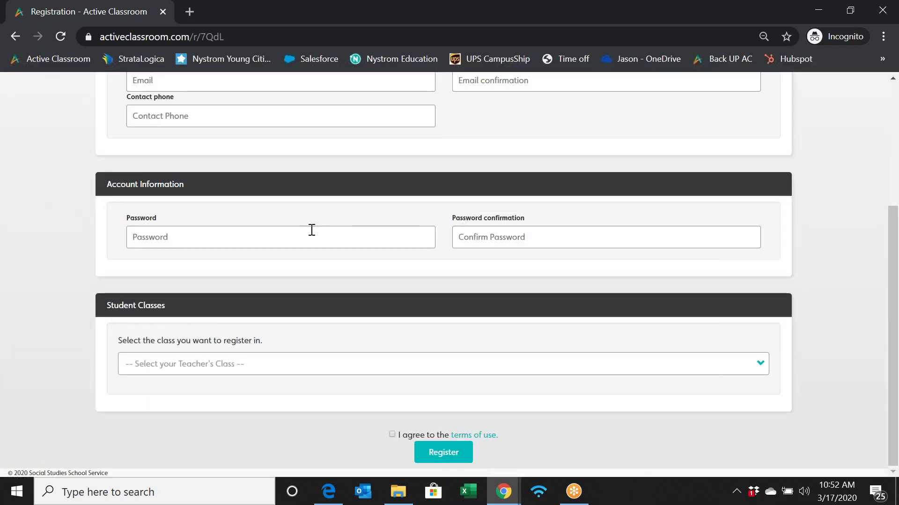
{"action": "left_click", "coordinate": [321, 366]}
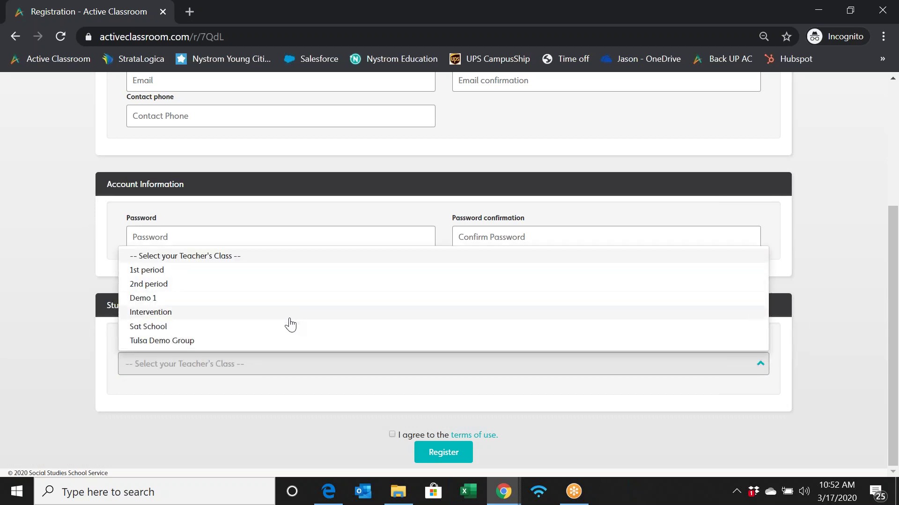
{"action": "left_click", "coordinate": [291, 326]}
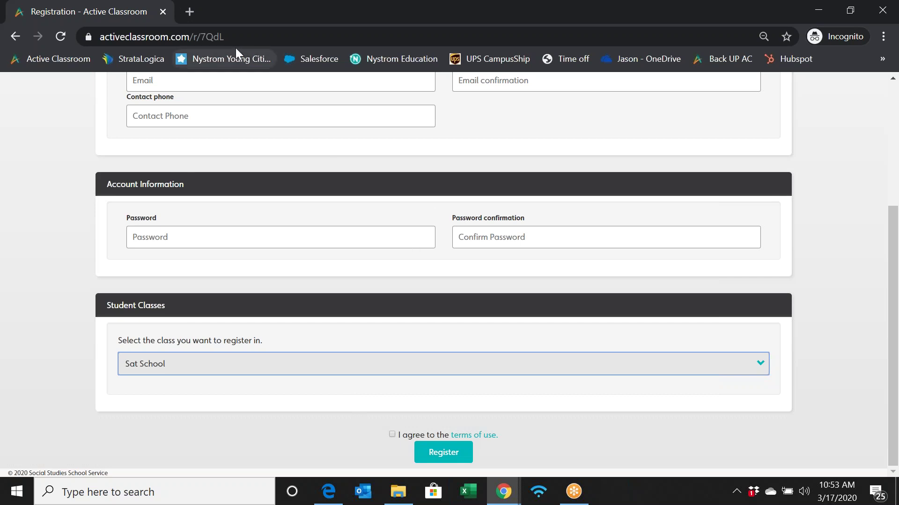
{"action": "scroll", "coordinate": [474, 157], "scroll_direction": "up", "scroll_amount": 4}
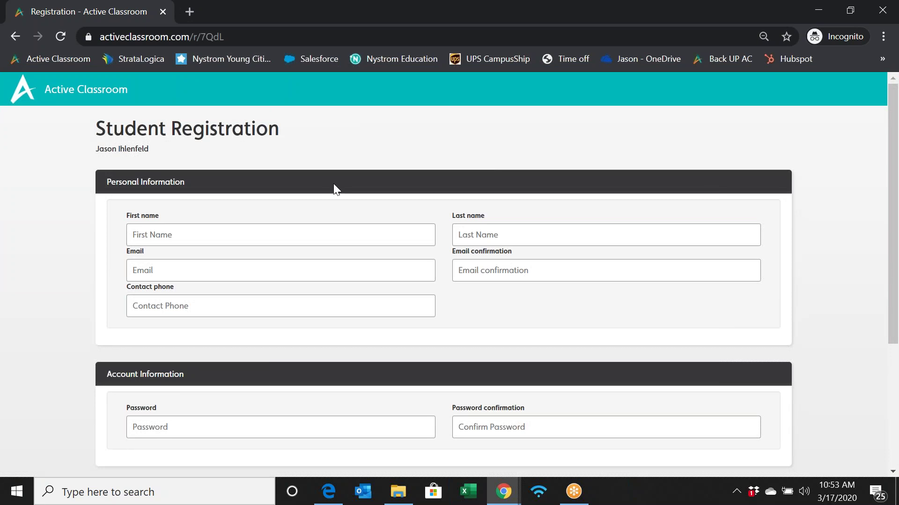
{"action": "scroll", "coordinate": [335, 189], "scroll_direction": "down", "scroll_amount": 4}
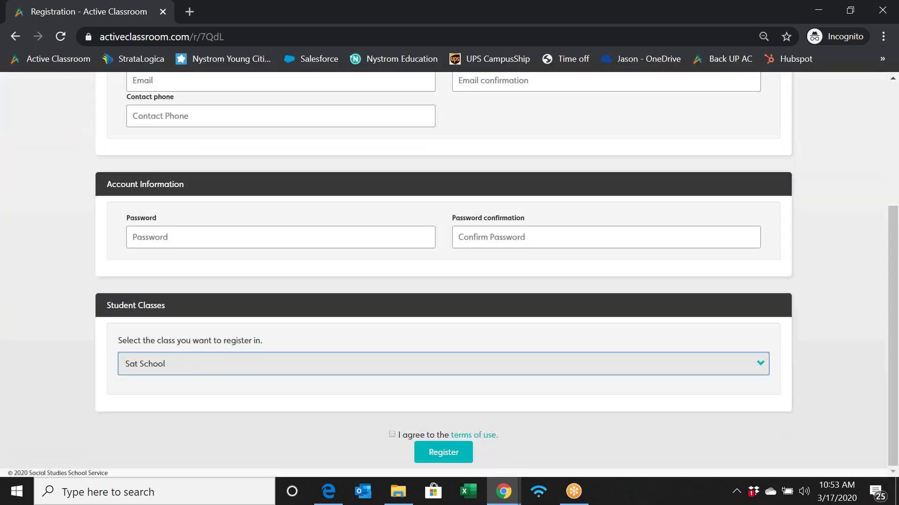
{"action": "scroll", "coordinate": [443, 277], "scroll_direction": "up", "scroll_amount": 4}
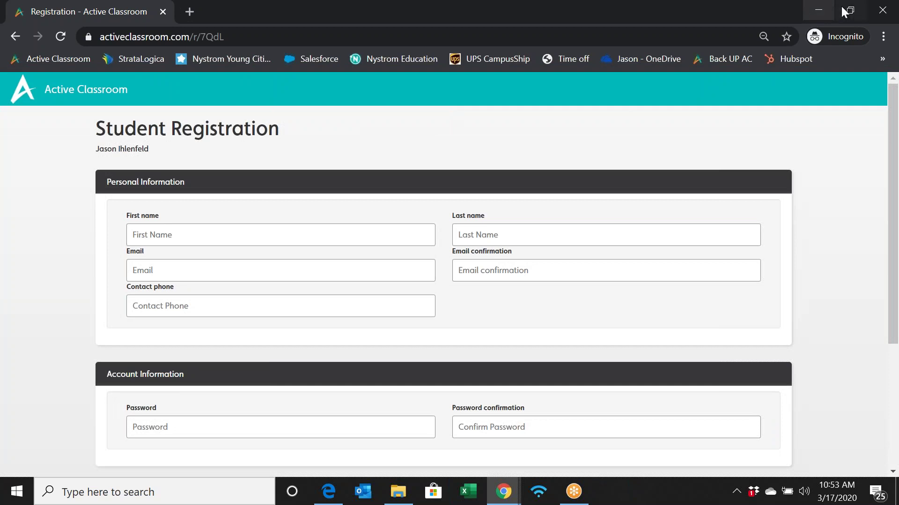
Step: Close the incognito registration window and return from the maximized profile window to the Active Classroom home page
{"action": "left_click", "coordinate": [882, 10]}
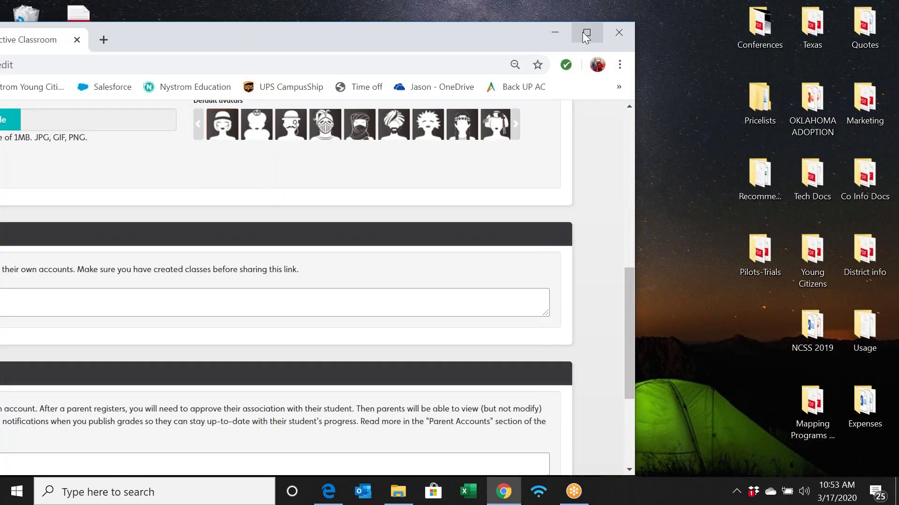
{"action": "left_click", "coordinate": [584, 33]}
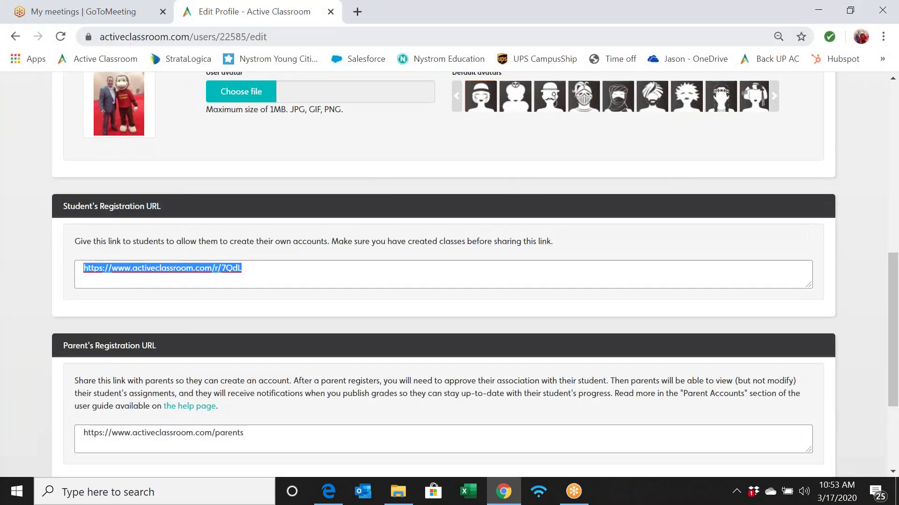
{"action": "scroll", "coordinate": [435, 158], "scroll_direction": "up", "scroll_amount": 10}
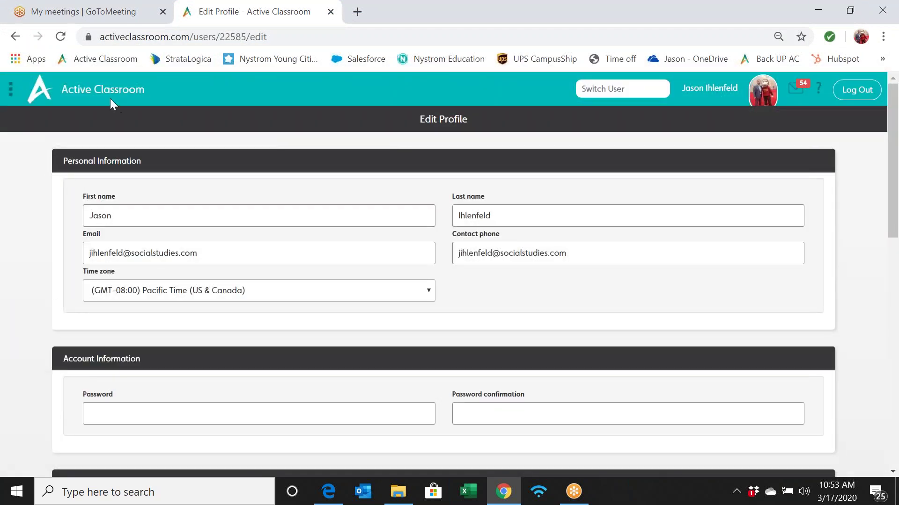
{"action": "left_click", "coordinate": [91, 92]}
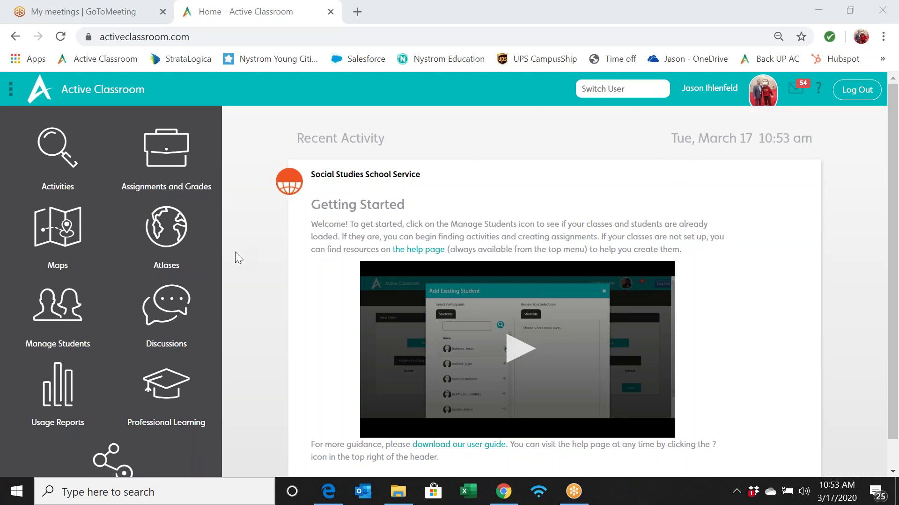
Step: Open the Atlases library from the home page
{"action": "scroll", "coordinate": [235, 253], "scroll_direction": "down", "scroll_amount": 1}
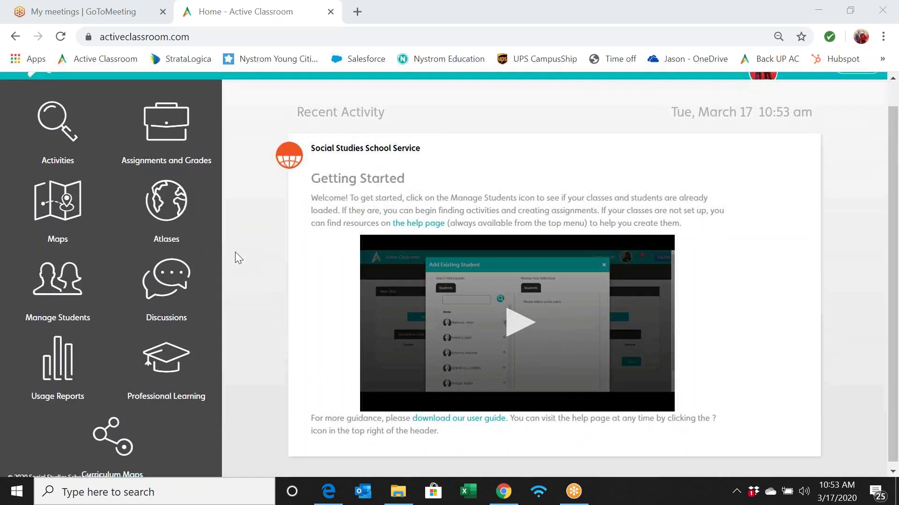
{"action": "scroll", "coordinate": [236, 253], "scroll_direction": "up", "scroll_amount": 1}
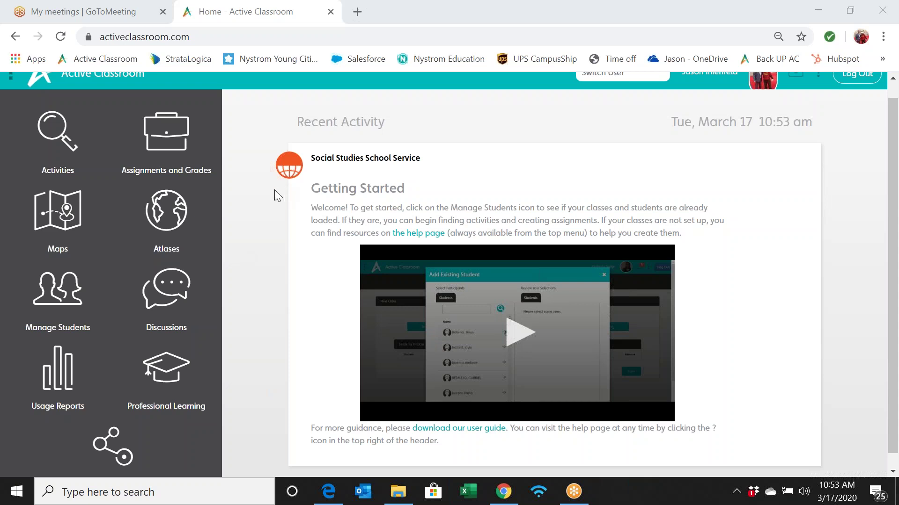
{"action": "scroll", "coordinate": [258, 229], "scroll_direction": "up", "scroll_amount": 1}
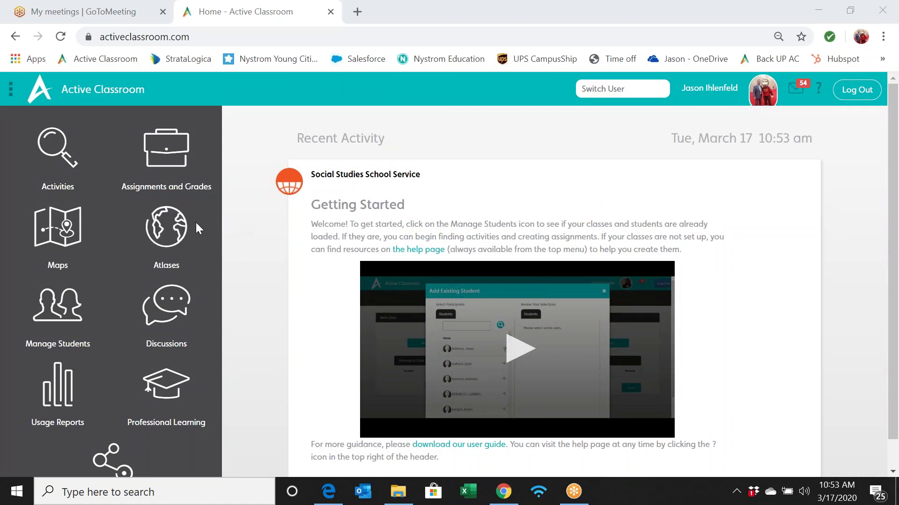
{"action": "left_click", "coordinate": [165, 226]}
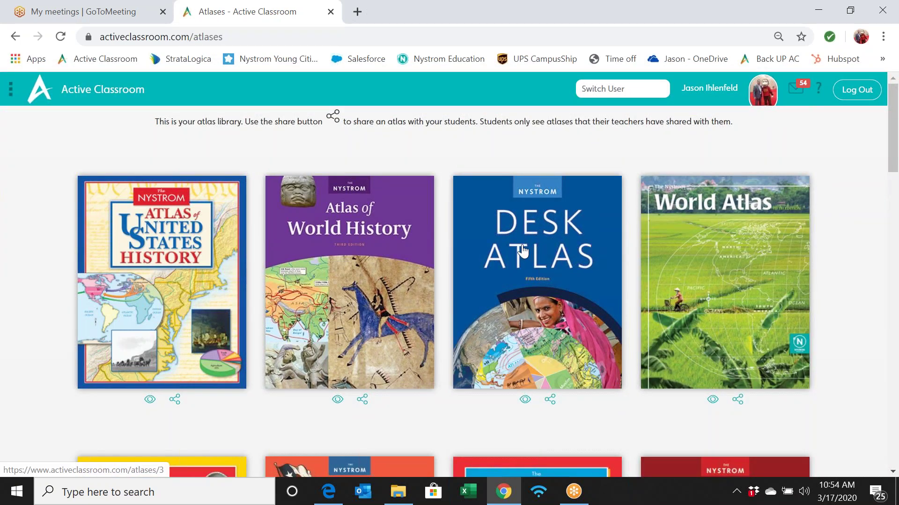
Step: Look over the atlas library and review the classes in the Desk Atlas sharing settings, leaving the selections unsent
{"action": "scroll", "coordinate": [523, 252], "scroll_direction": "down", "scroll_amount": 2}
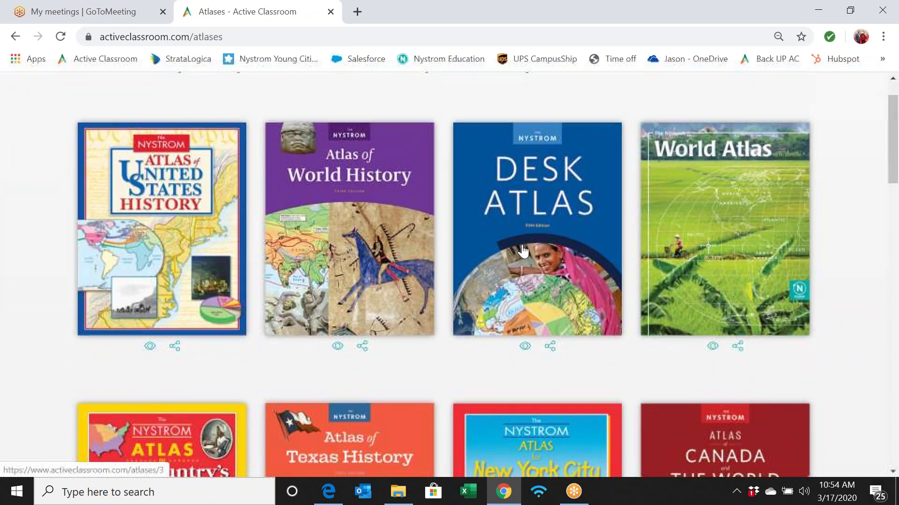
{"action": "scroll", "coordinate": [523, 251], "scroll_direction": "down", "scroll_amount": 2}
{"action": "scroll", "coordinate": [523, 252], "scroll_direction": "up", "scroll_amount": 3}
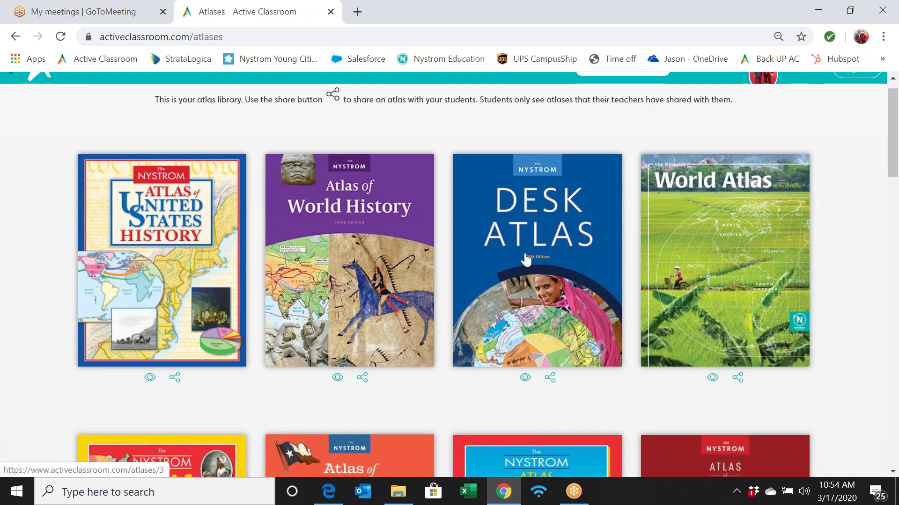
{"action": "left_click", "coordinate": [552, 378]}
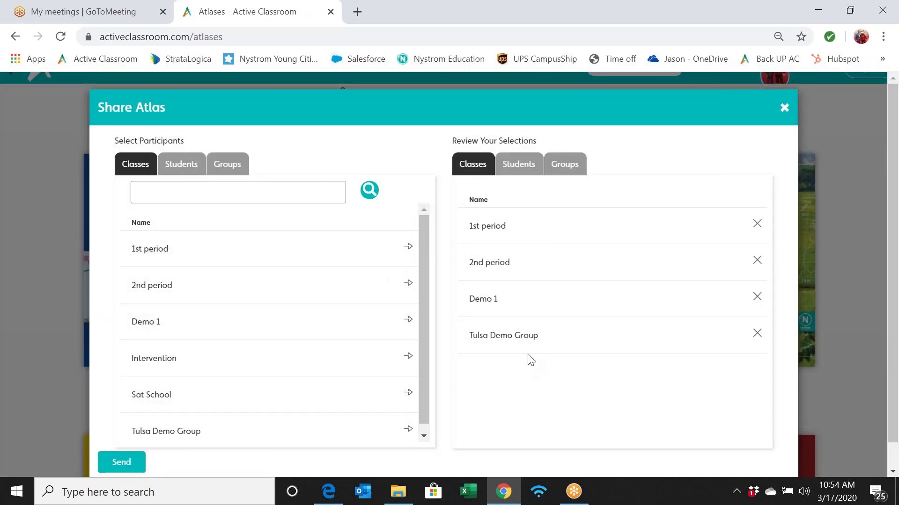
{"action": "scroll", "coordinate": [629, 324], "scroll_direction": "down", "scroll_amount": 1}
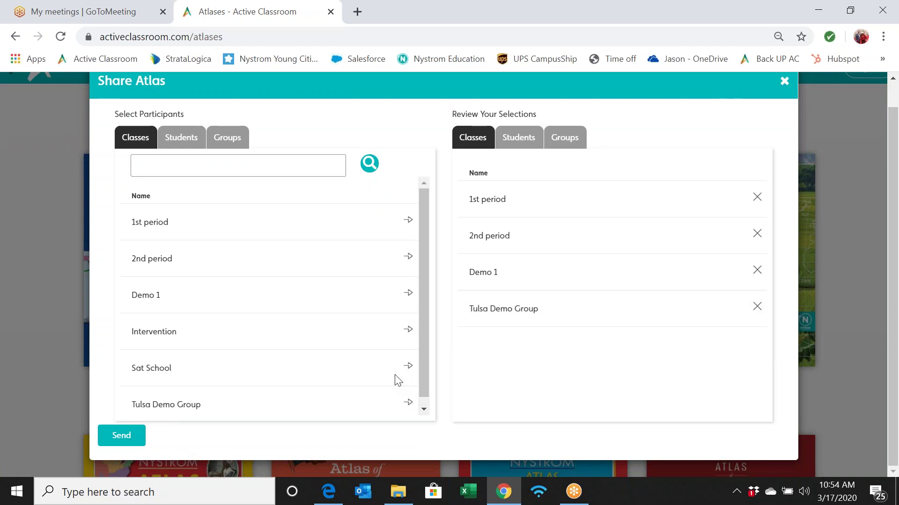
{"action": "scroll", "coordinate": [621, 327], "scroll_direction": "up", "scroll_amount": 1}
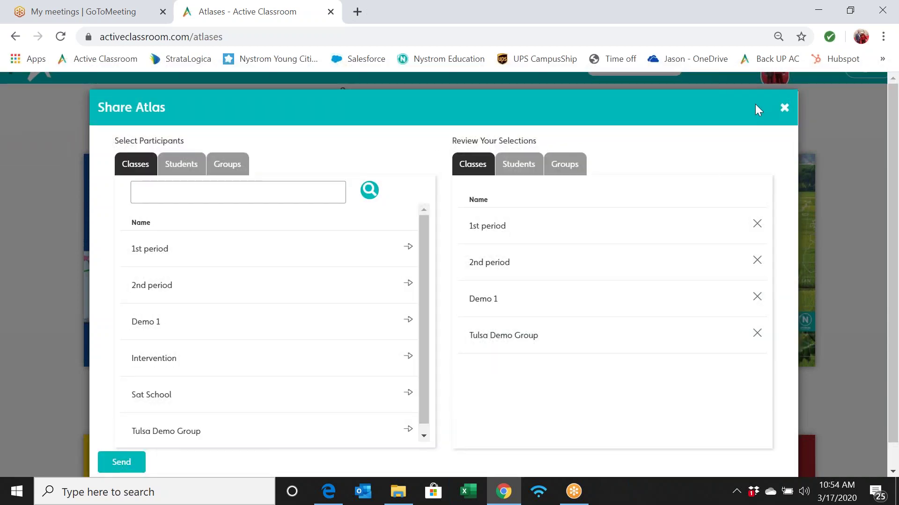
{"action": "left_click", "coordinate": [784, 111]}
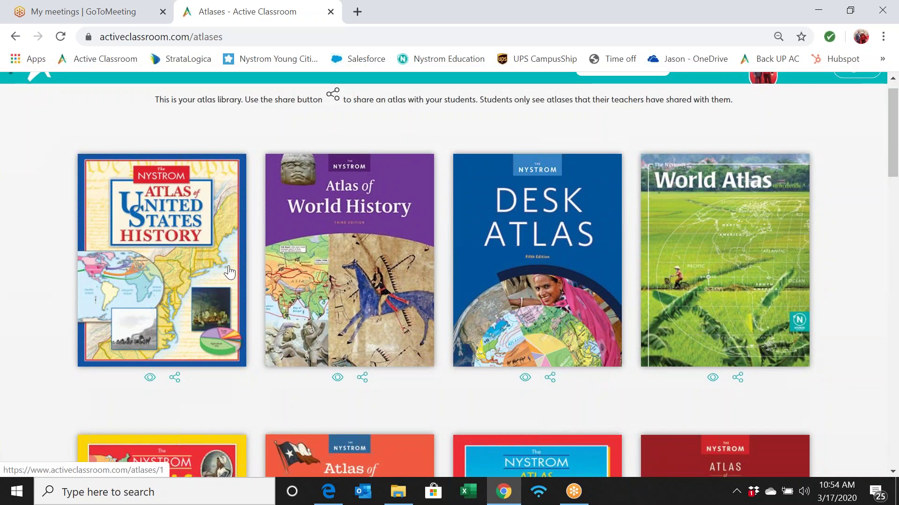
Step: Open the Atlas of United States History, leaf through to pages 8-9, and jump to pages 44-45
{"action": "left_click", "coordinate": [180, 266]}
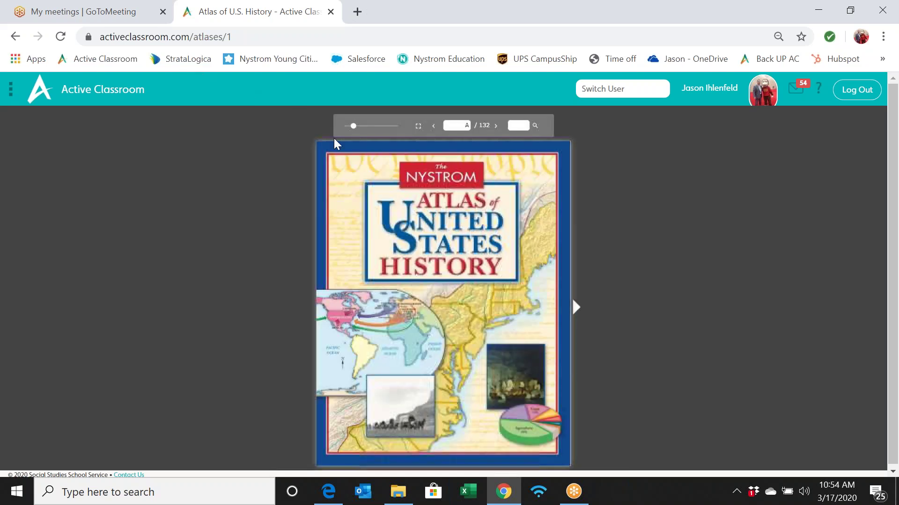
{"action": "left_click", "coordinate": [575, 307]}
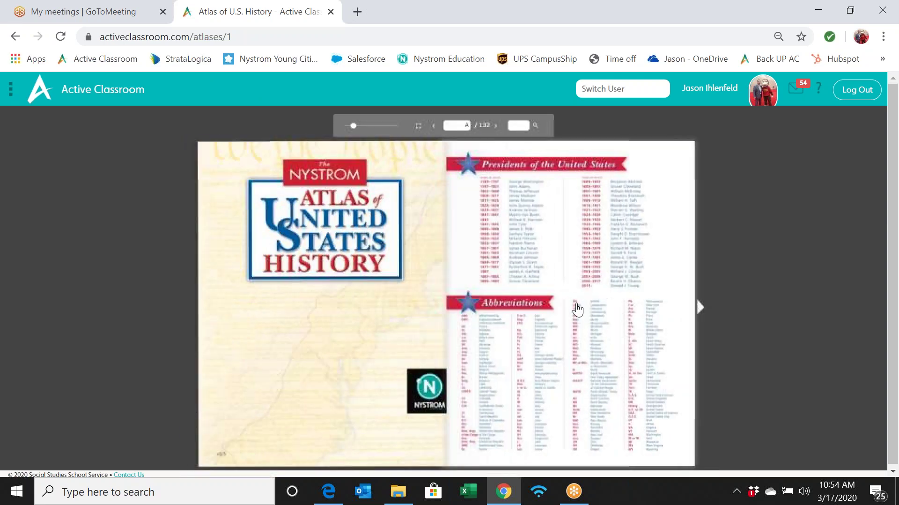
{"action": "left_click", "coordinate": [707, 314]}
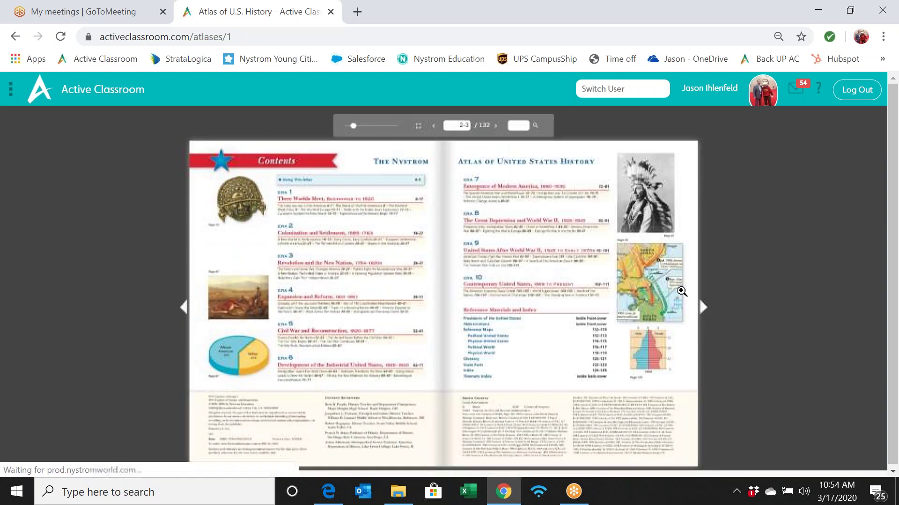
{"action": "left_click", "coordinate": [704, 309]}
{"action": "left_click", "coordinate": [703, 309]}
{"action": "left_click", "coordinate": [703, 309]}
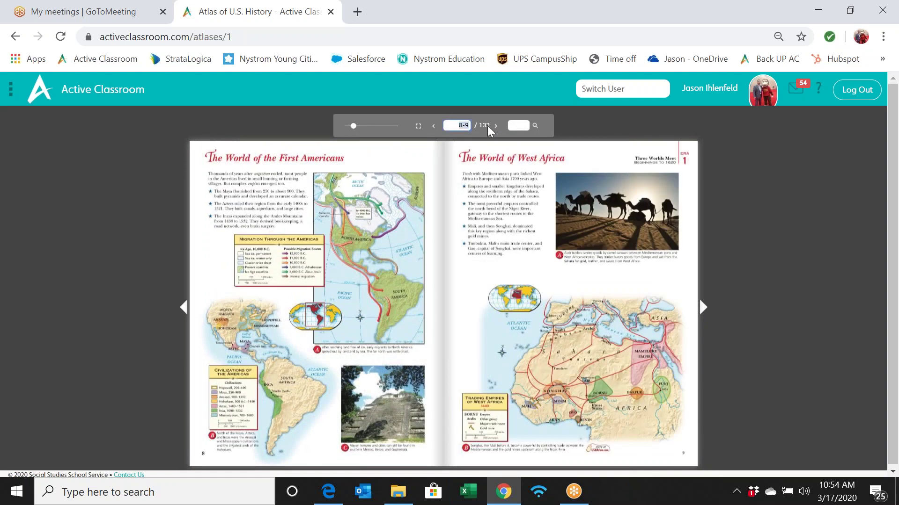
{"action": "key", "text": "Return"}
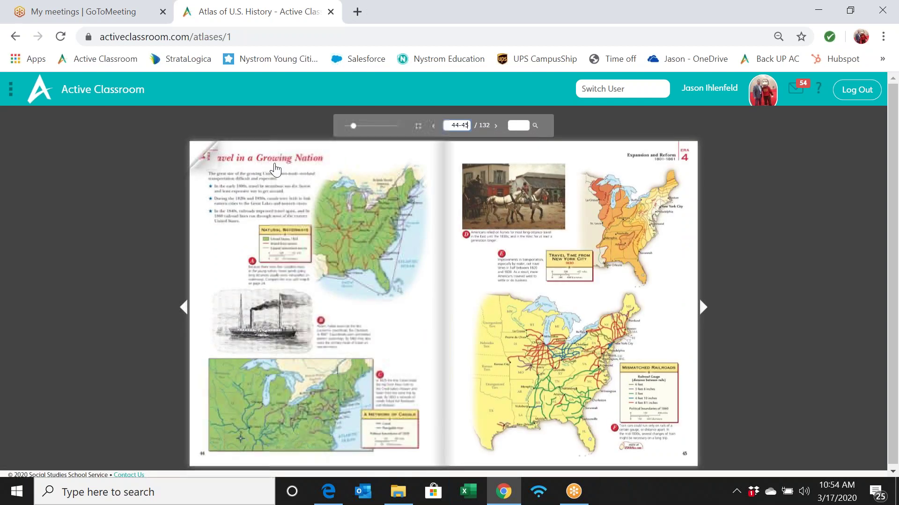
Step: Return to the home page, open Maps, and load the Land Cover map from the Secondary collection
{"action": "left_click", "coordinate": [121, 93]}
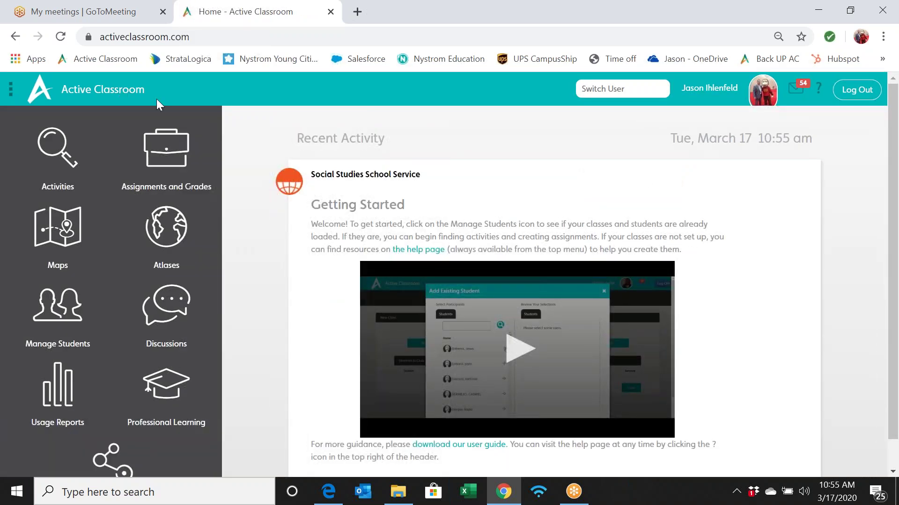
{"action": "left_click", "coordinate": [71, 237]}
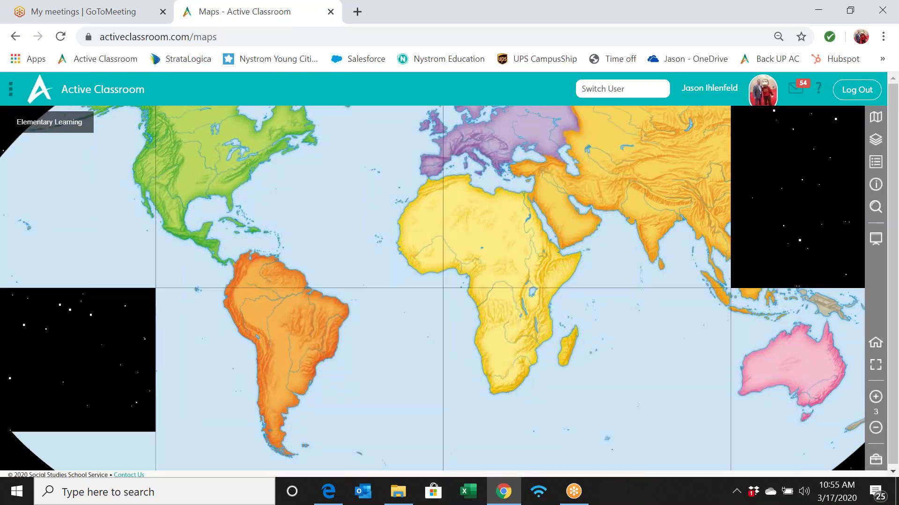
{"action": "left_click", "coordinate": [873, 140]}
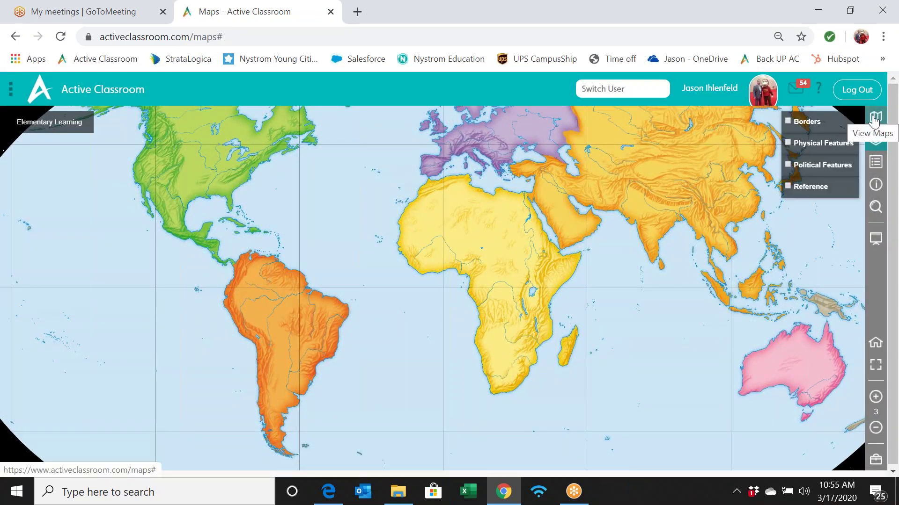
{"action": "left_click", "coordinate": [873, 119]}
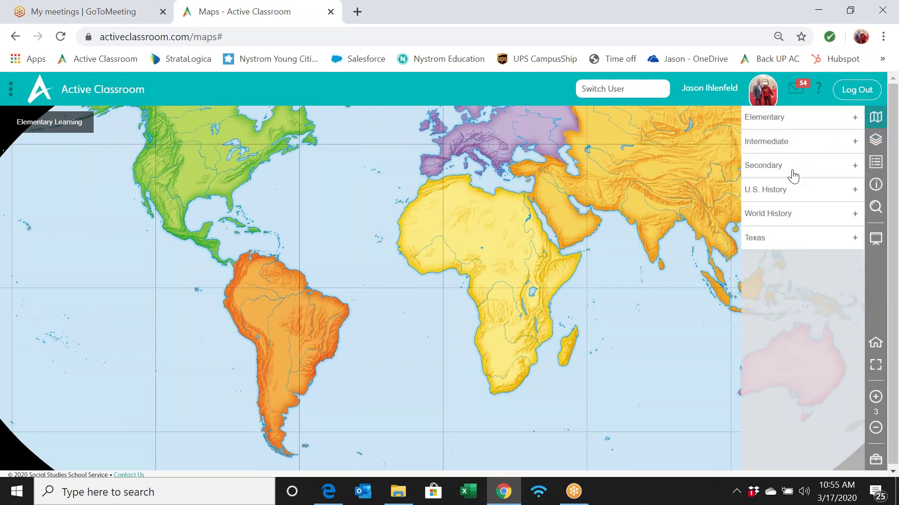
{"action": "left_click", "coordinate": [793, 176]}
{"action": "scroll", "coordinate": [798, 382], "scroll_direction": "down", "scroll_amount": 2}
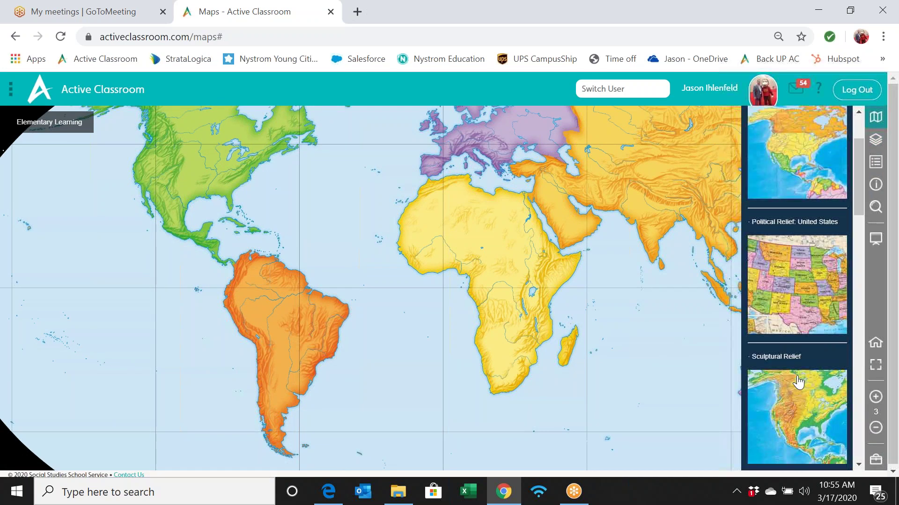
{"action": "scroll", "coordinate": [798, 383], "scroll_direction": "down", "scroll_amount": 6}
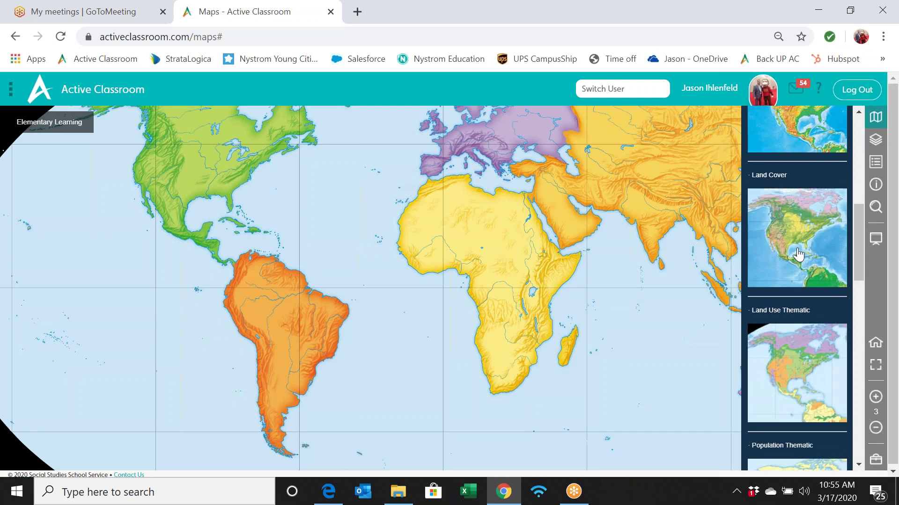
{"action": "left_click", "coordinate": [799, 255]}
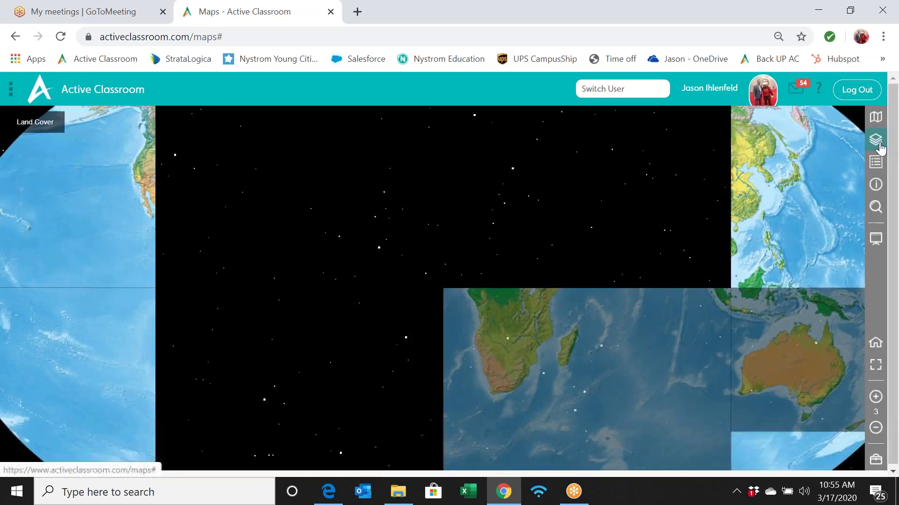
Step: Show the Political Features layer on the Land Cover map
{"action": "left_click", "coordinate": [878, 142]}
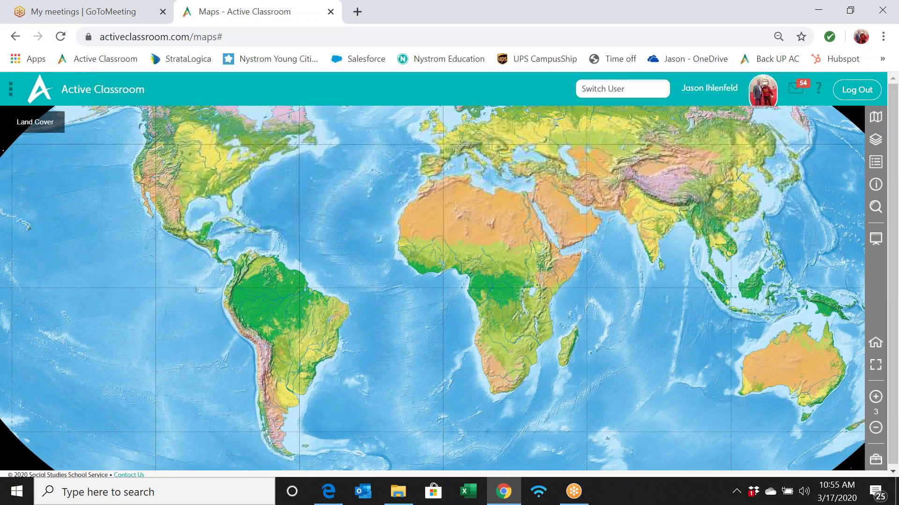
{"action": "left_click", "coordinate": [878, 146]}
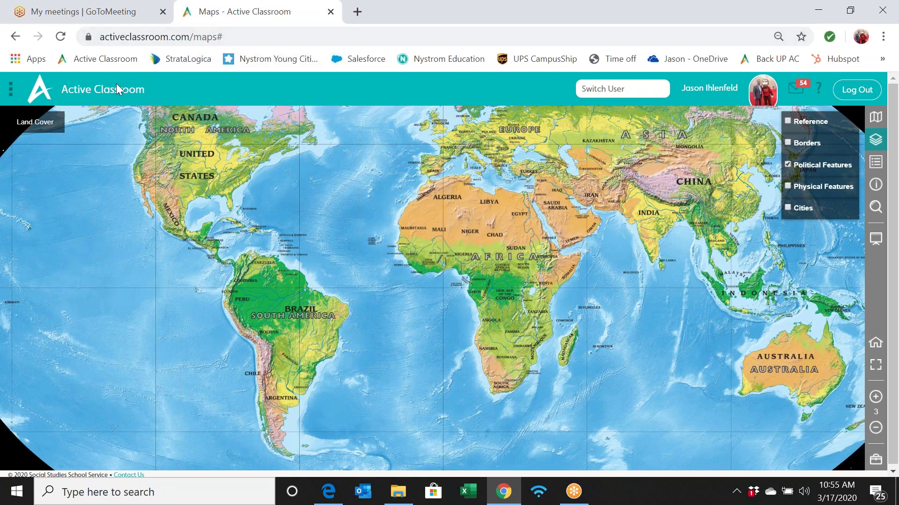
Step: Place a wheat sheaf symbol on the Arabian Peninsula and a bull's head symbol between Algeria and Libya
{"action": "left_click", "coordinate": [876, 462]}
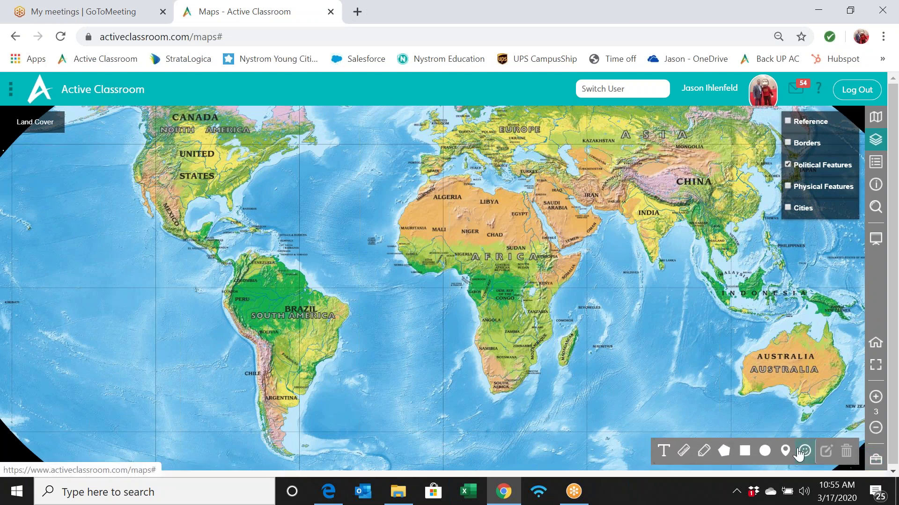
{"action": "left_click", "coordinate": [803, 451]}
{"action": "left_click", "coordinate": [577, 222]}
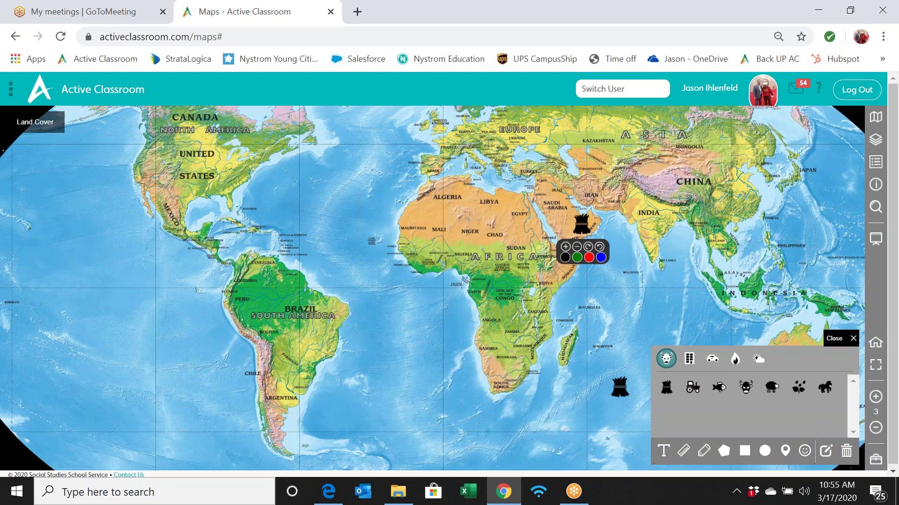
{"action": "left_click", "coordinate": [745, 388]}
{"action": "left_click", "coordinate": [472, 210]}
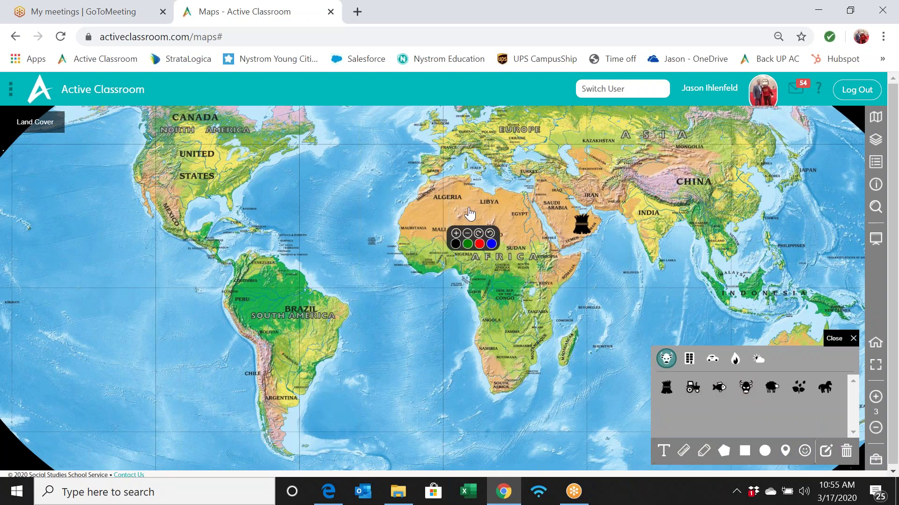
Step: Place an orange pin on Africa's west coast near the equator and dismiss its title and description form without saving
{"action": "left_click", "coordinate": [785, 451]}
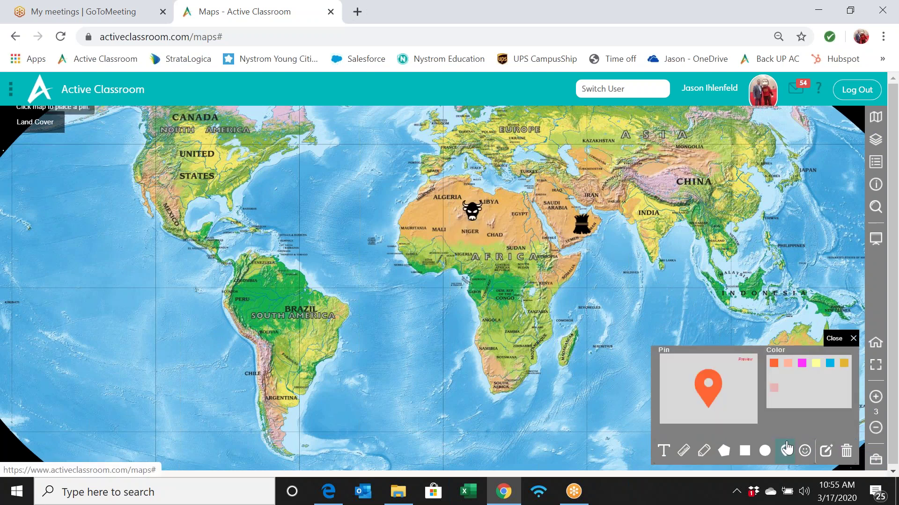
{"action": "left_click", "coordinate": [468, 280]}
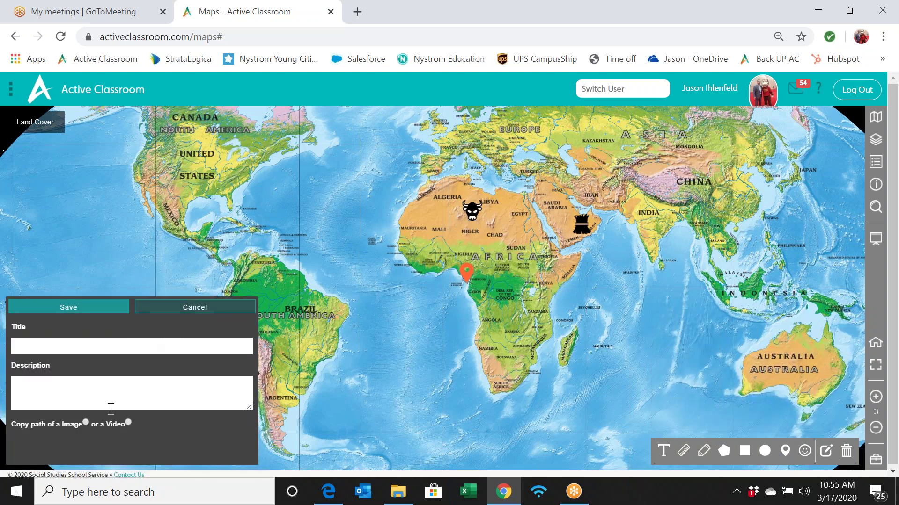
{"action": "left_click", "coordinate": [213, 308]}
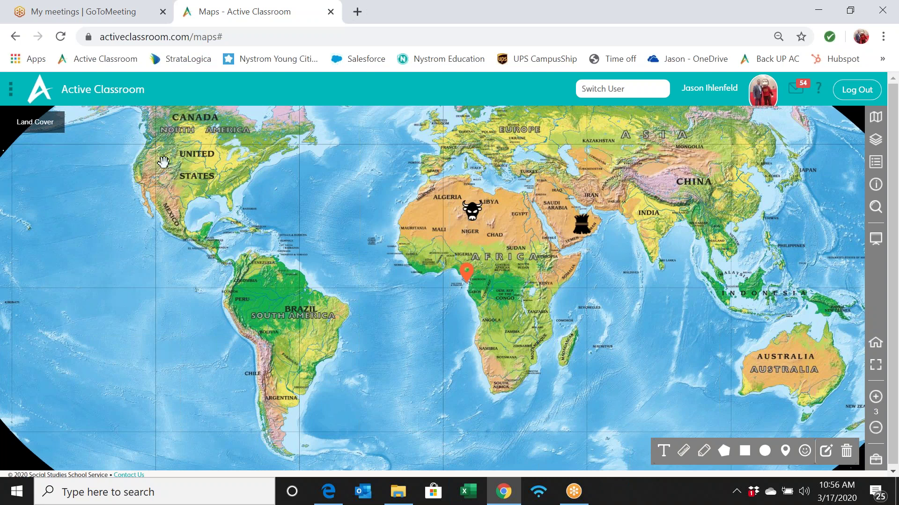
Step: Return to the home page, open the Grade 8: U.S. History curriculum map, and go to the Unit 1 Week 1 activities
{"action": "left_click", "coordinate": [73, 90]}
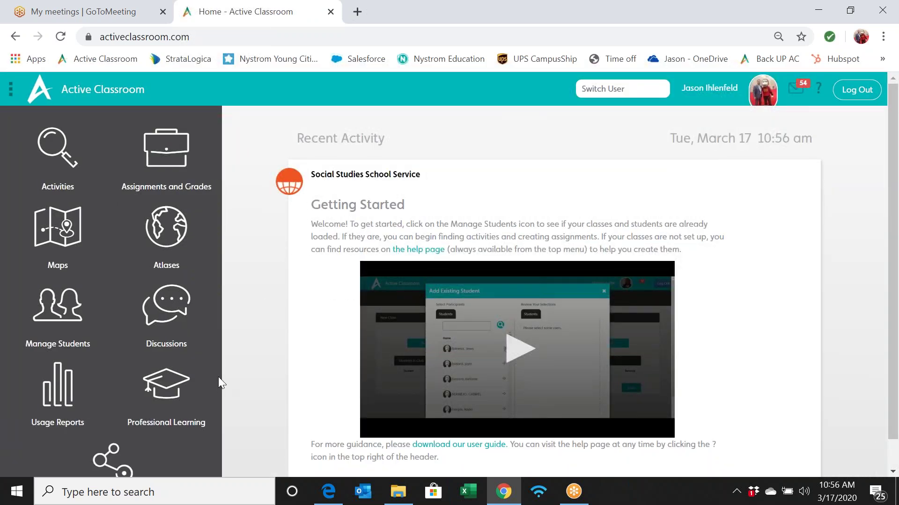
{"action": "scroll", "coordinate": [219, 378], "scroll_direction": "down", "scroll_amount": 1}
{"action": "left_click", "coordinate": [114, 432]}
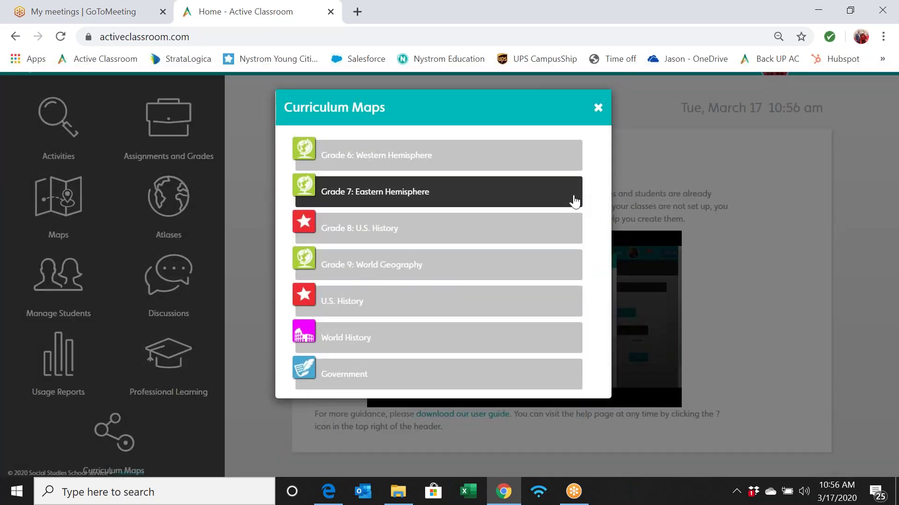
{"action": "left_click", "coordinate": [458, 233]}
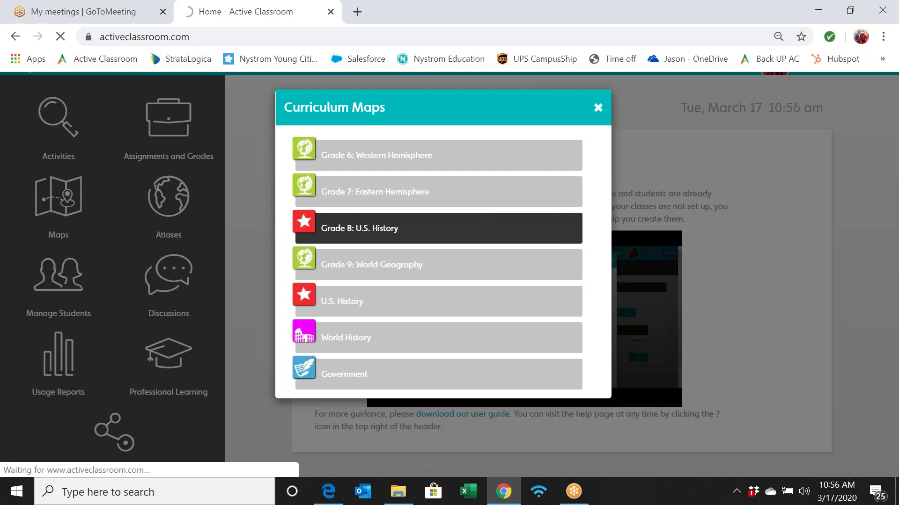
{"action": "scroll", "coordinate": [468, 281], "scroll_direction": "down", "scroll_amount": 15}
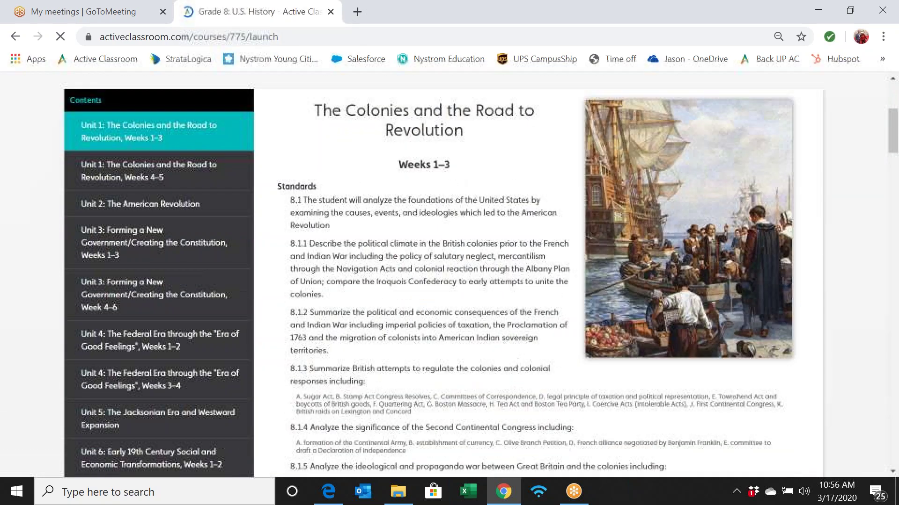
{"action": "scroll", "coordinate": [501, 188], "scroll_direction": "up", "scroll_amount": 4}
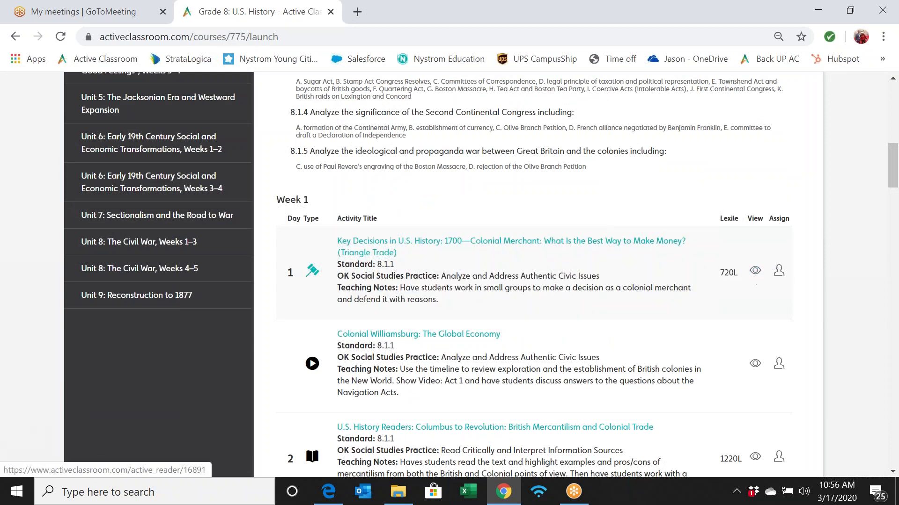
Step: Assign the Colonial Merchant (Triangle Trade) activity to the 1st period class, check the highlight customization options, and save the assignment
{"action": "left_click", "coordinate": [778, 271]}
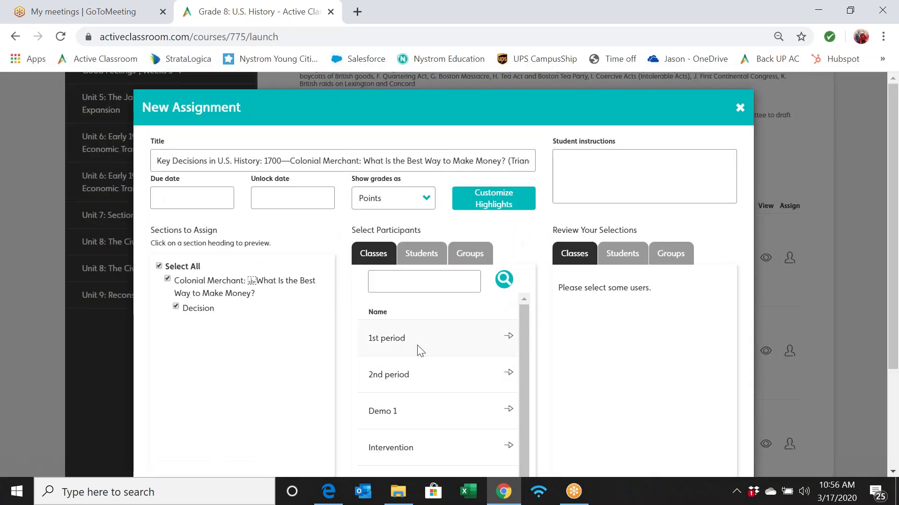
{"action": "left_click", "coordinate": [507, 338]}
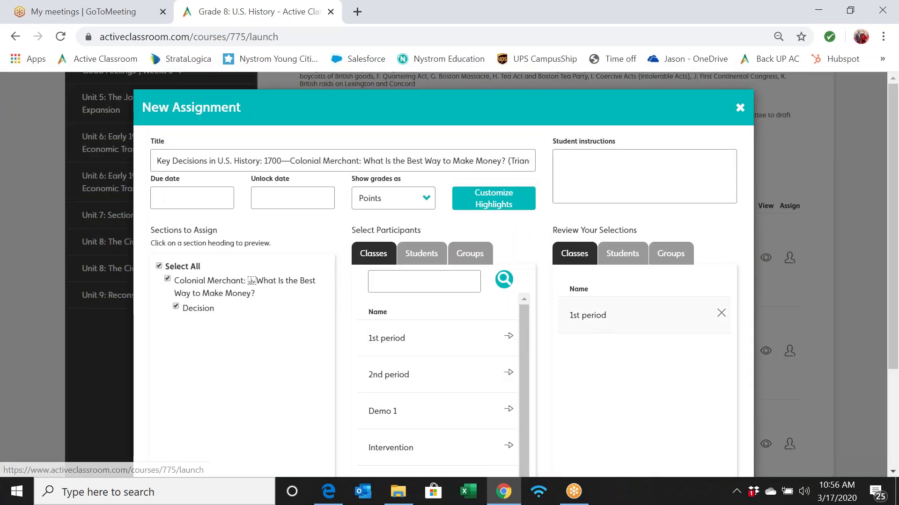
{"action": "scroll", "coordinate": [666, 408], "scroll_direction": "down", "scroll_amount": 1}
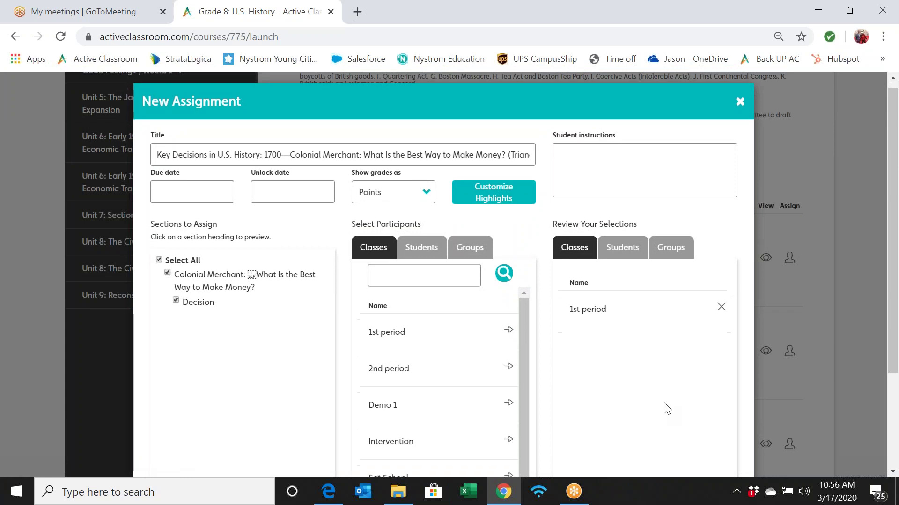
{"action": "left_click", "coordinate": [514, 191]}
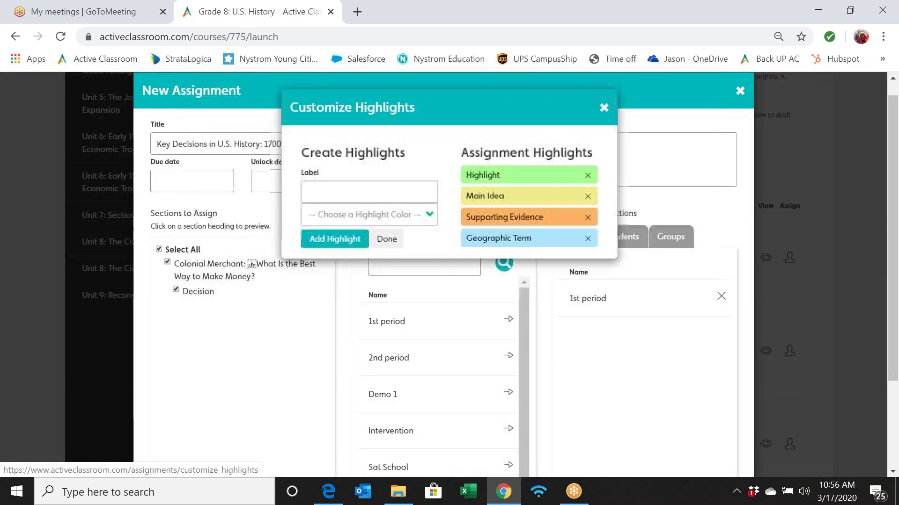
{"action": "left_click", "coordinate": [604, 107]}
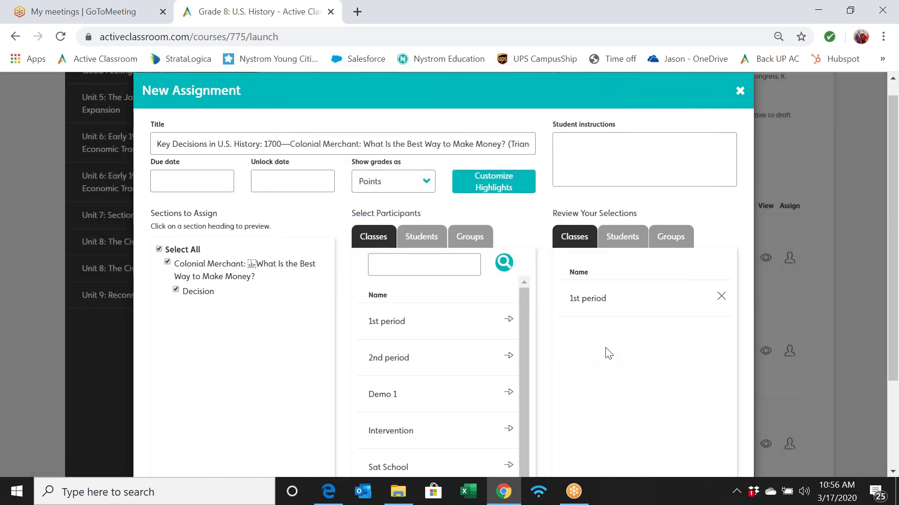
{"action": "scroll", "coordinate": [608, 354], "scroll_direction": "down", "scroll_amount": 3}
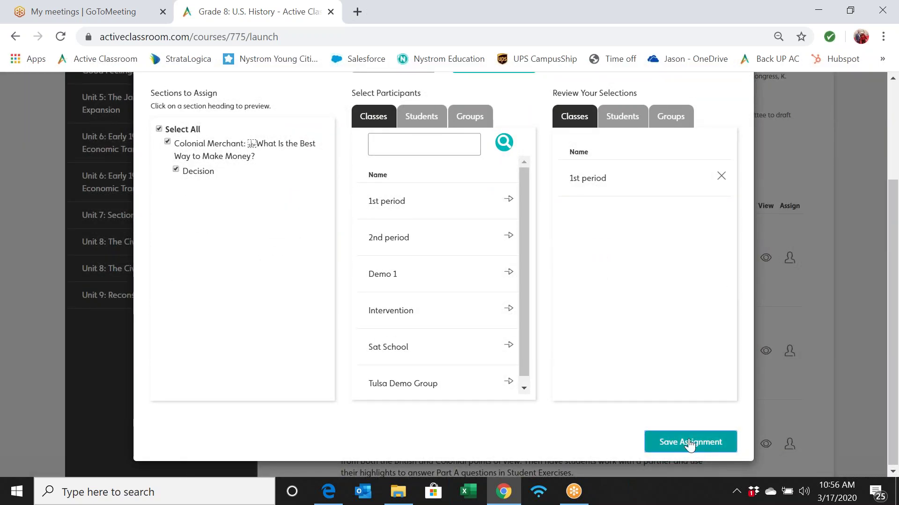
{"action": "left_click", "coordinate": [688, 443]}
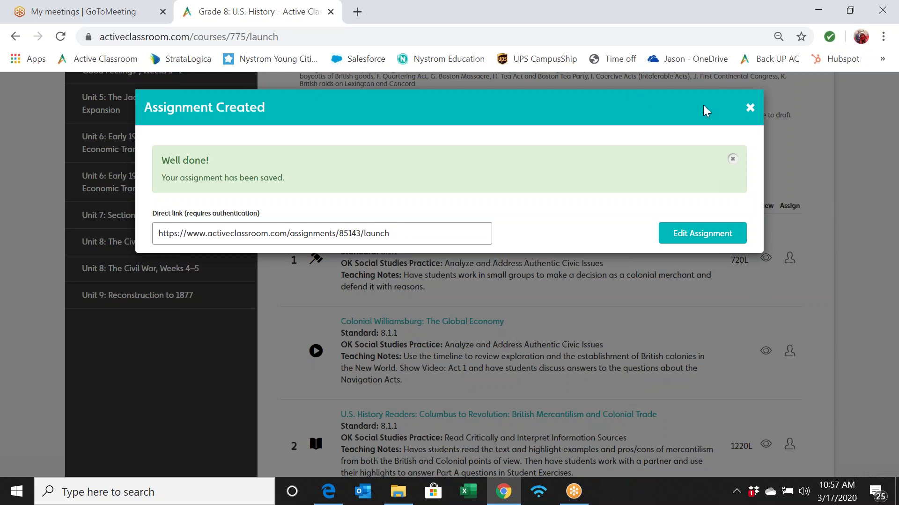
{"action": "left_click", "coordinate": [751, 110]}
Step: Return to the home page and open Assignments and Grades to view the list of managed assignments
{"action": "scroll", "coordinate": [498, 132], "scroll_direction": "up", "scroll_amount": 10}
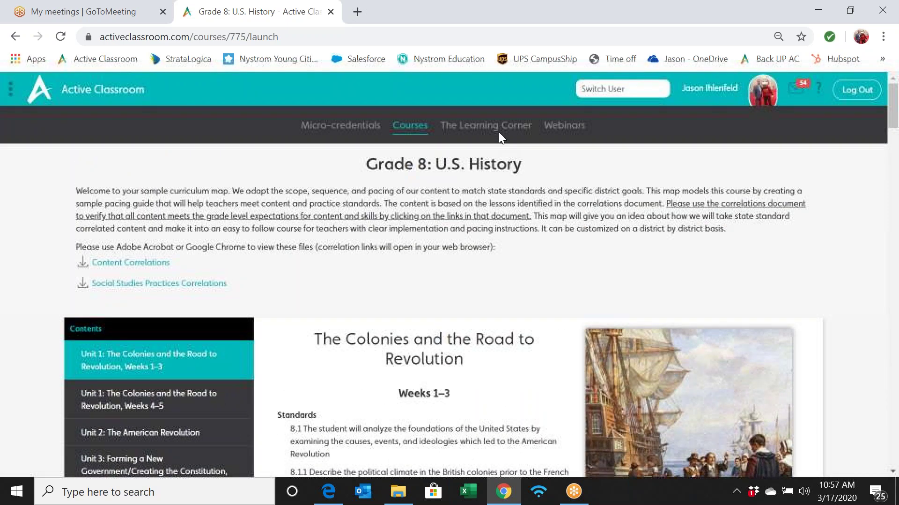
{"action": "left_click", "coordinate": [116, 89]}
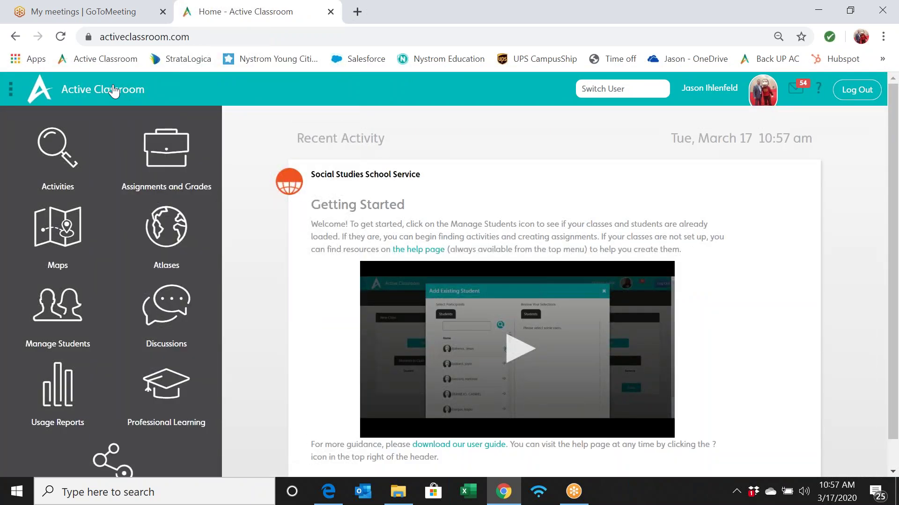
{"action": "left_click", "coordinate": [145, 162]}
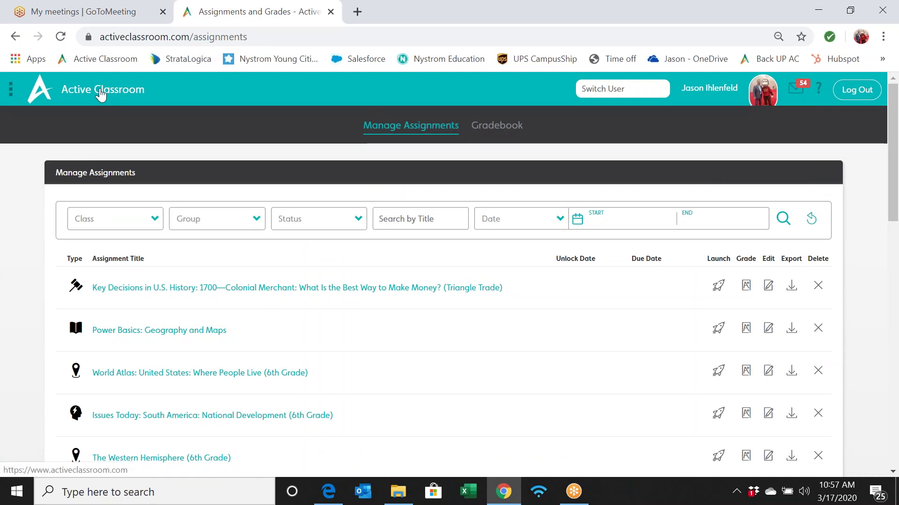
Step: Open Activities from the home page, search for "john locke", and look through the matching activities
{"action": "left_click", "coordinate": [103, 97]}
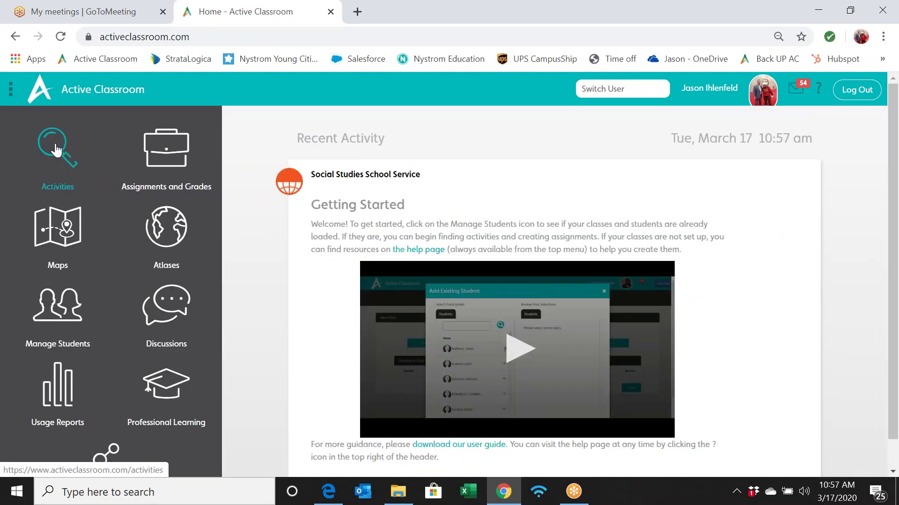
{"action": "left_click", "coordinate": [57, 150]}
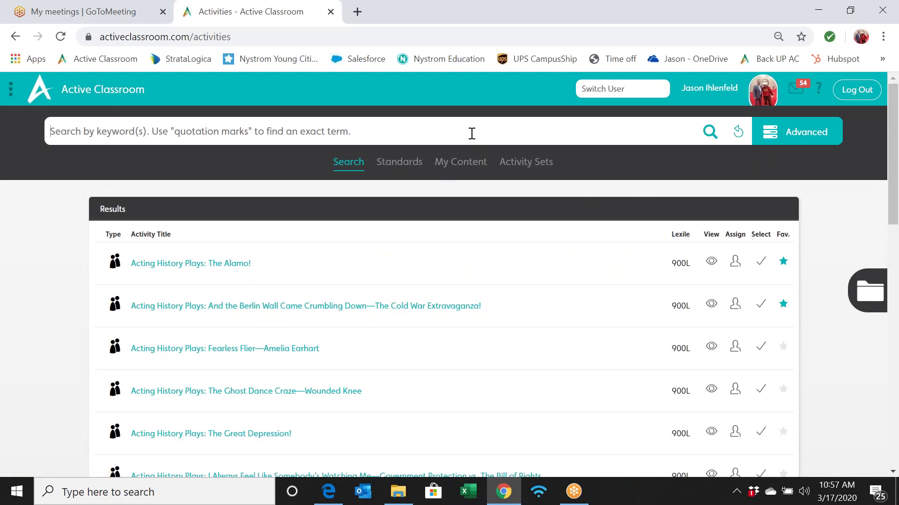
{"action": "type", "text": "john loc"}
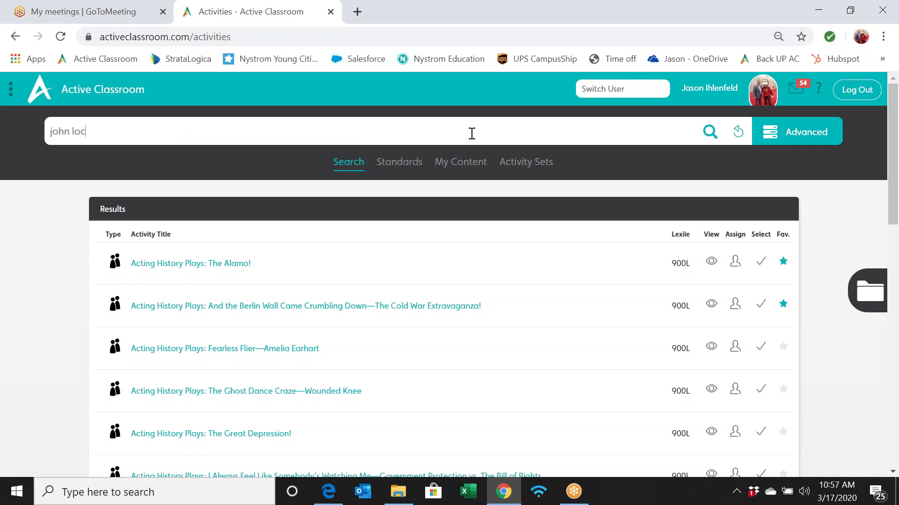
{"action": "type", "text": "ke"}
{"action": "key", "text": "Return"}
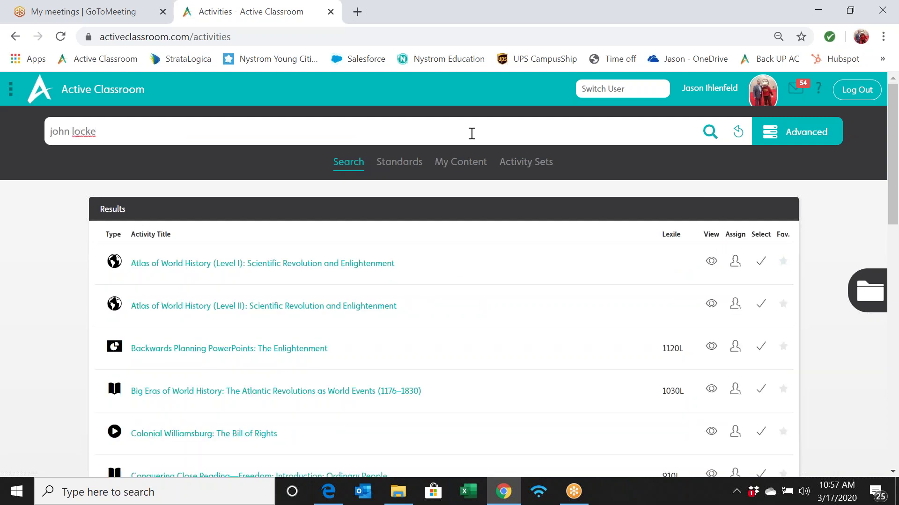
{"action": "scroll", "coordinate": [526, 300], "scroll_direction": "down", "scroll_amount": 8}
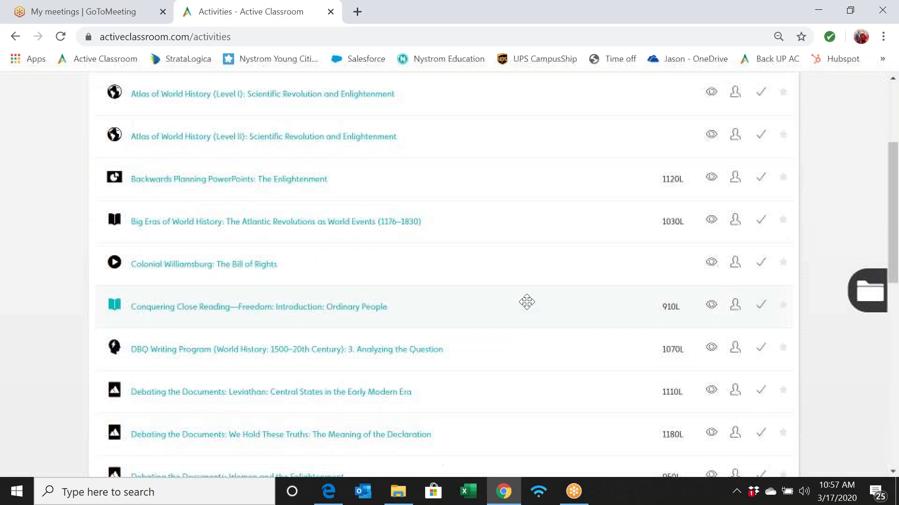
{"action": "scroll", "coordinate": [526, 301], "scroll_direction": "up", "scroll_amount": 10}
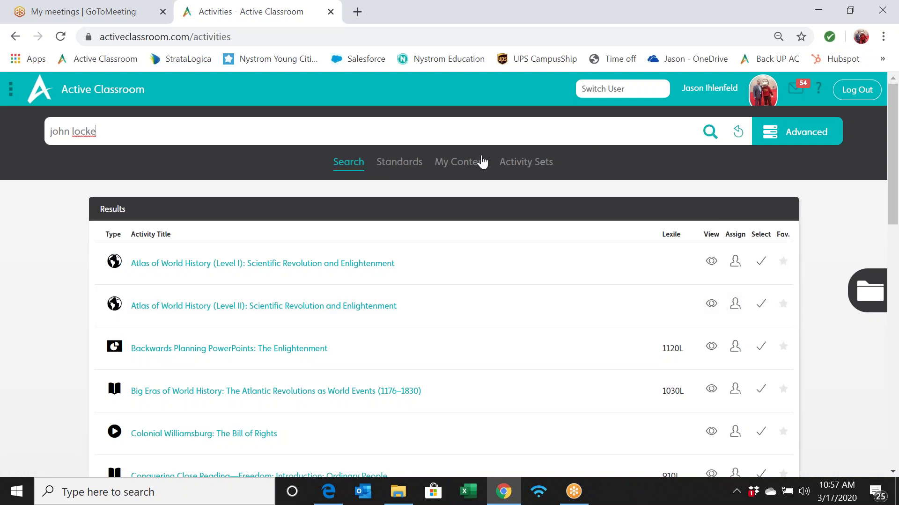
Step: Clear the keyword search, switch to the standards search, and view the State and Standard Type options
{"action": "left_click", "coordinate": [740, 131]}
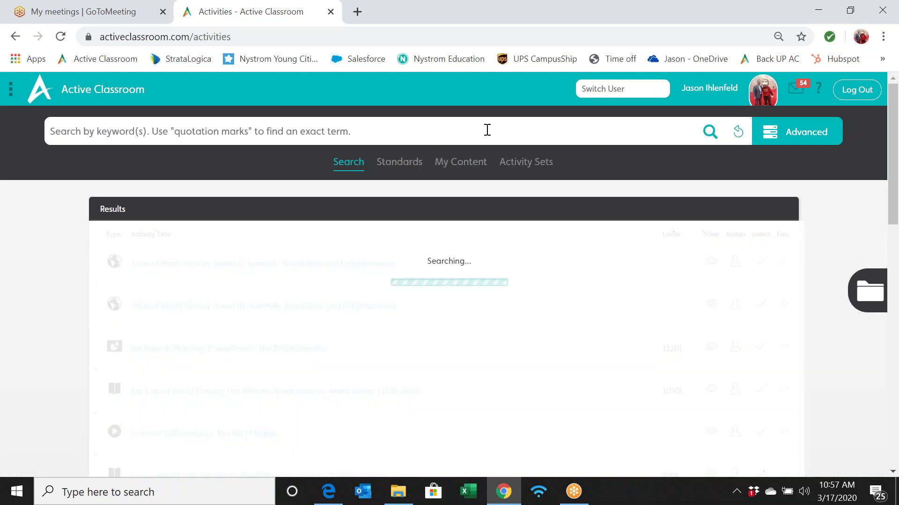
{"action": "left_click", "coordinate": [399, 164]}
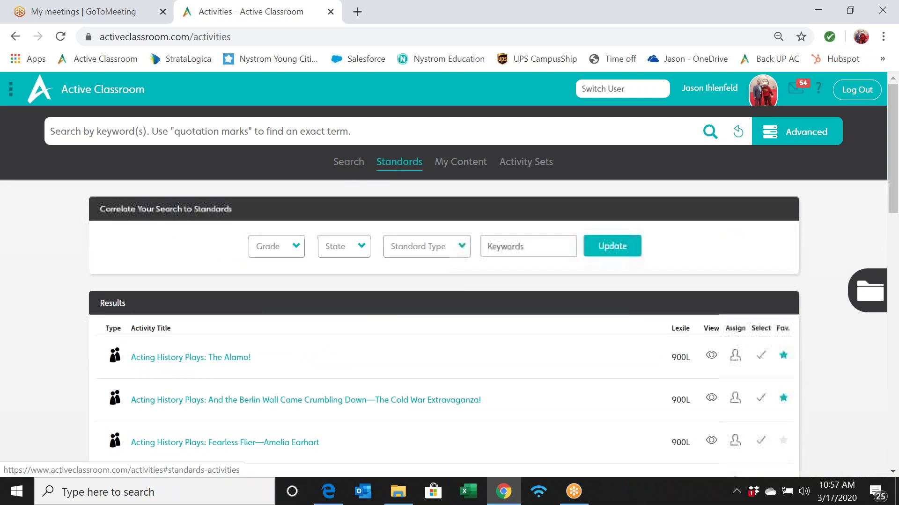
{"action": "left_click", "coordinate": [351, 246]}
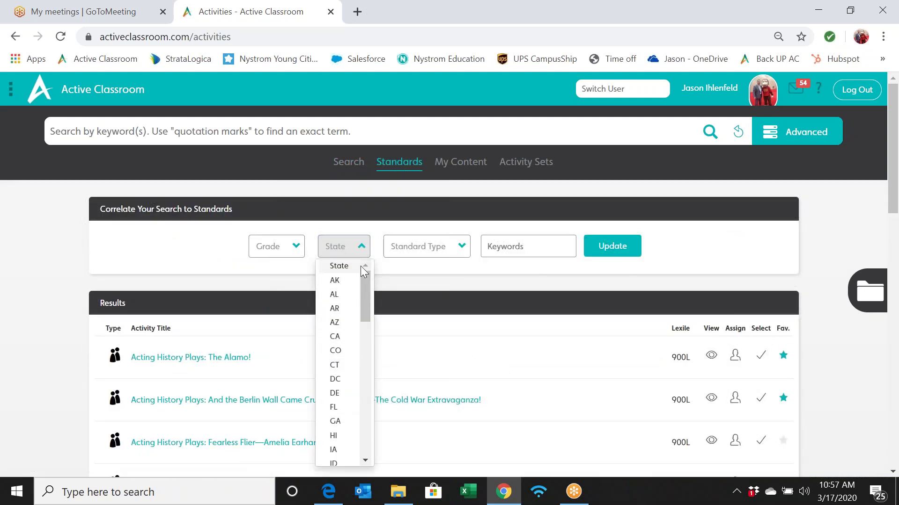
{"action": "left_click", "coordinate": [460, 247]}
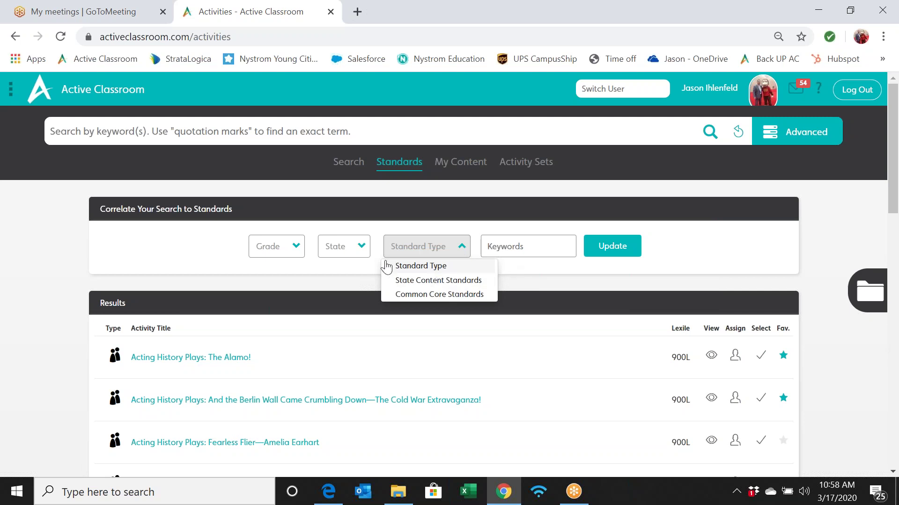
Step: List the standards for grade 8, state OK, with the standard type State Content Standards
{"action": "left_click", "coordinate": [283, 247]}
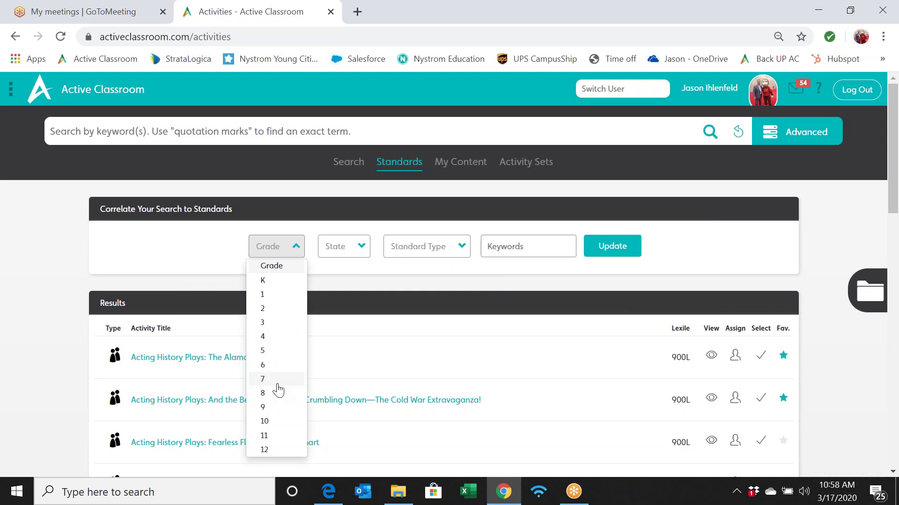
{"action": "left_click", "coordinate": [277, 395]}
{"action": "left_click", "coordinate": [346, 250]}
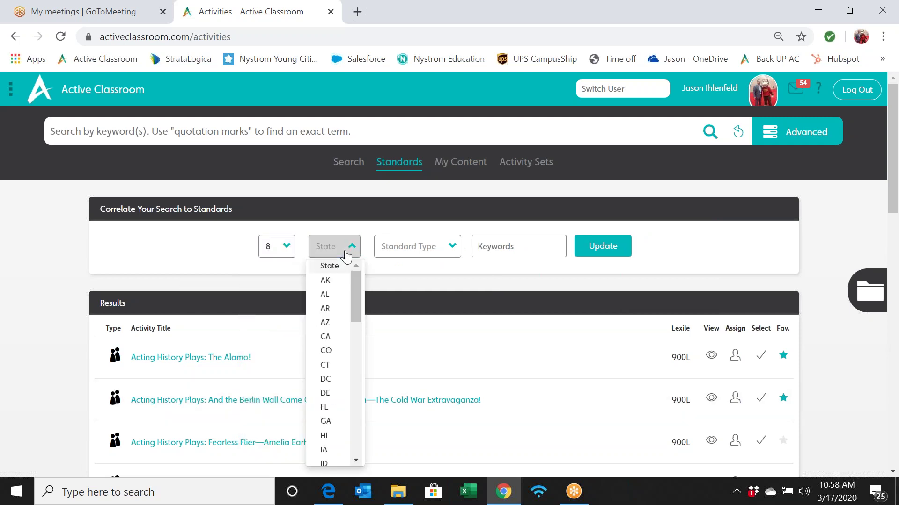
{"action": "key", "text": "o"}
{"action": "key", "text": "k"}
{"action": "key", "text": "Return"}
{"action": "left_click", "coordinate": [446, 246]}
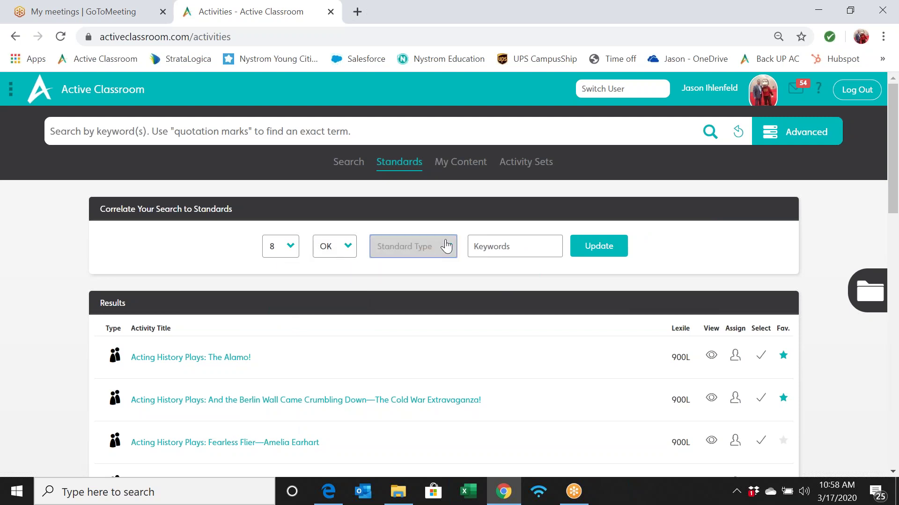
{"action": "left_click", "coordinate": [431, 284]}
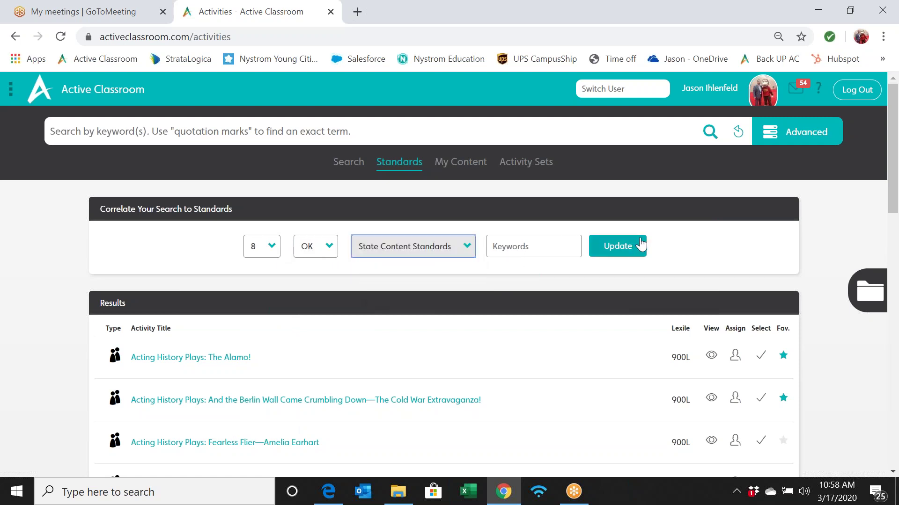
{"action": "left_click", "coordinate": [630, 246]}
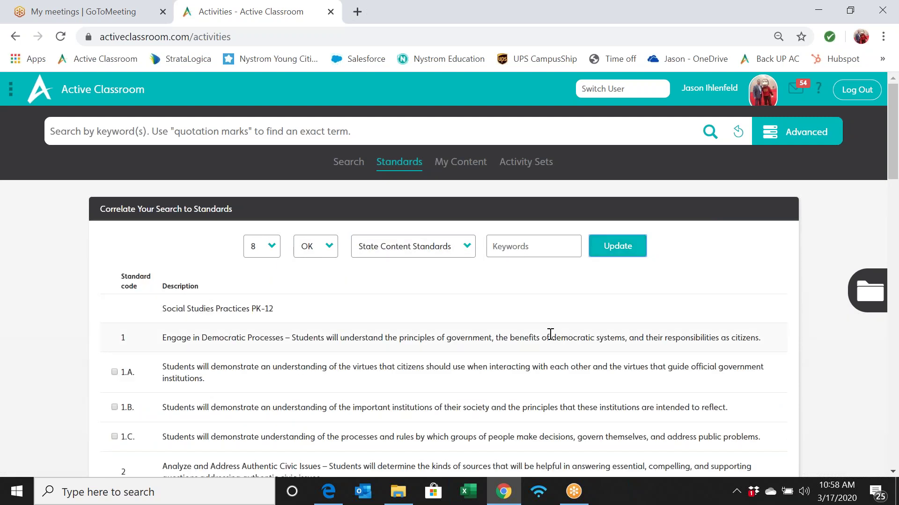
Step: Go to page 4 of the standards list and select 8.1.3.H (Tea Act and Boston Tea Party) and 8.1.3.I (Coercive Acts)
{"action": "scroll", "coordinate": [550, 334], "scroll_direction": "down", "scroll_amount": 6}
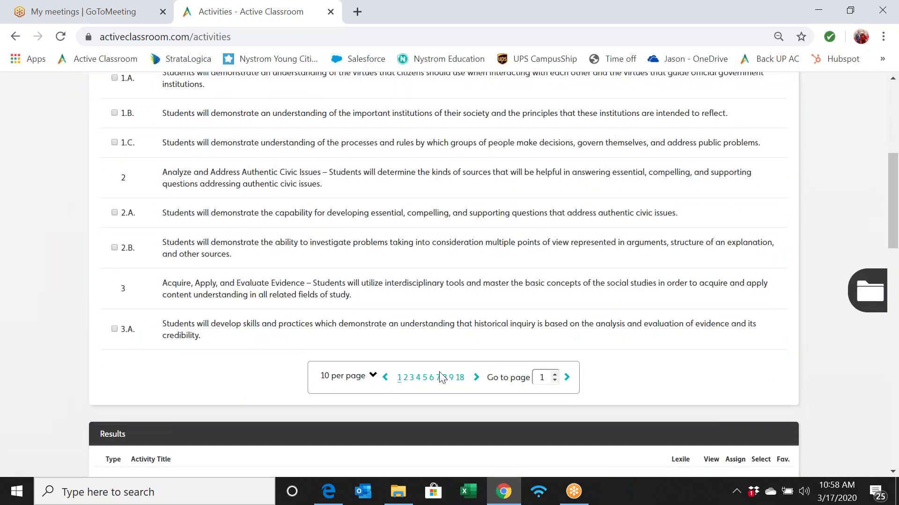
{"action": "left_click", "coordinate": [418, 382]}
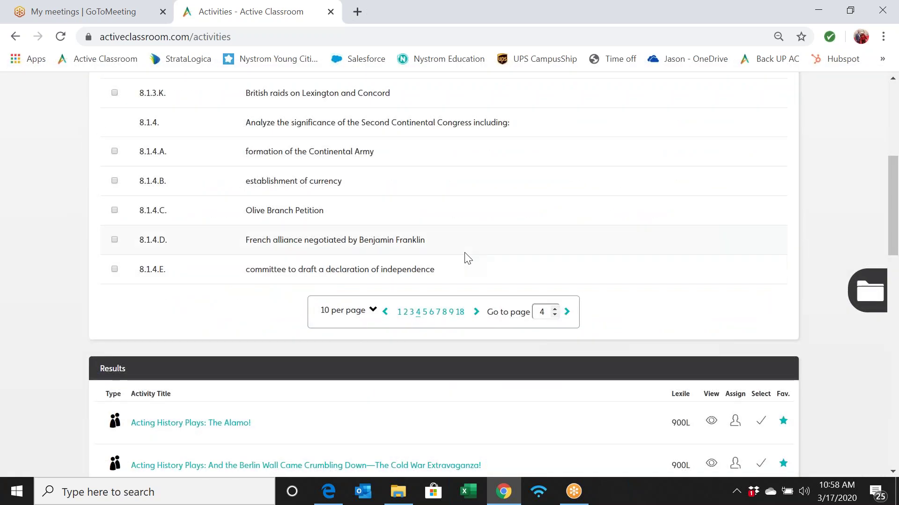
{"action": "scroll", "coordinate": [465, 257], "scroll_direction": "up", "scroll_amount": 4}
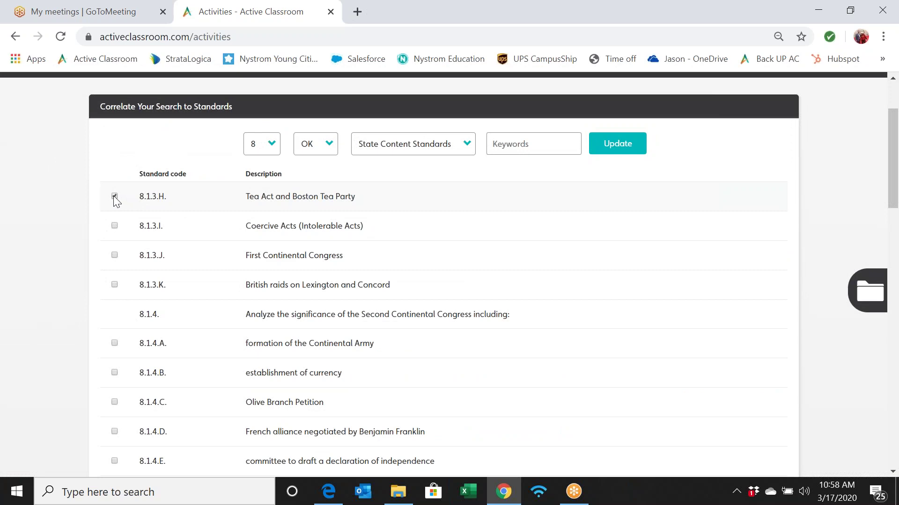
{"action": "scroll", "coordinate": [559, 285], "scroll_direction": "down", "scroll_amount": 8}
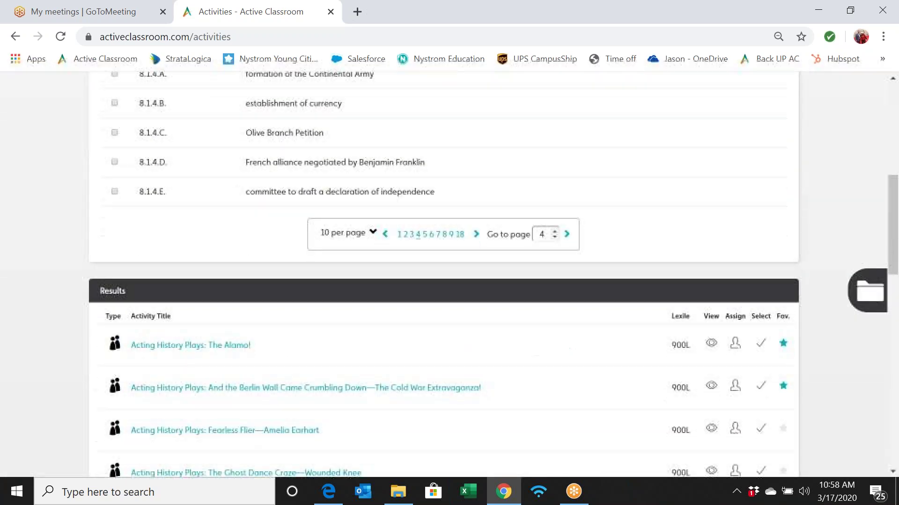
{"action": "scroll", "coordinate": [449, 274], "scroll_direction": "up", "scroll_amount": 9}
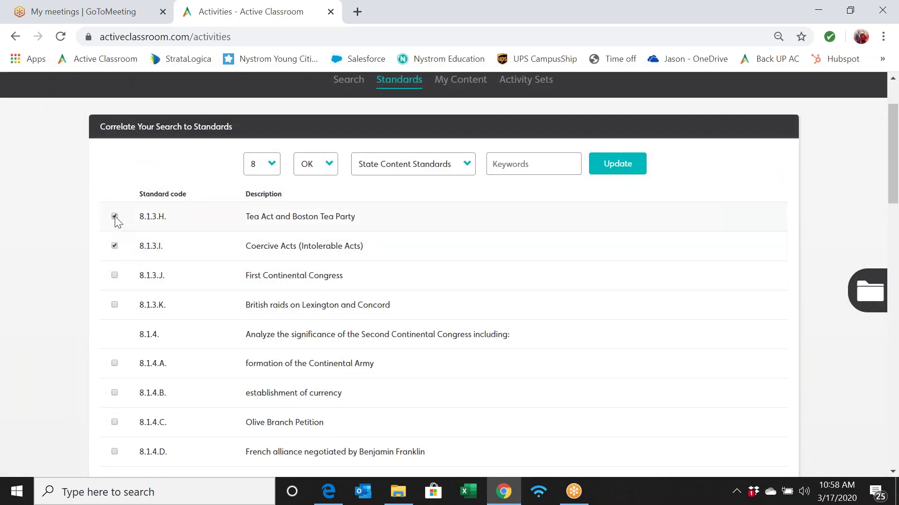
Step: Deselect standard 8.1.3.H, keeping 8.1.3.I selected, and review the activities correlated to the selection
{"action": "scroll", "coordinate": [742, 263], "scroll_direction": "down", "scroll_amount": 4}
{"action": "scroll", "coordinate": [744, 263], "scroll_direction": "down", "scroll_amount": 8}
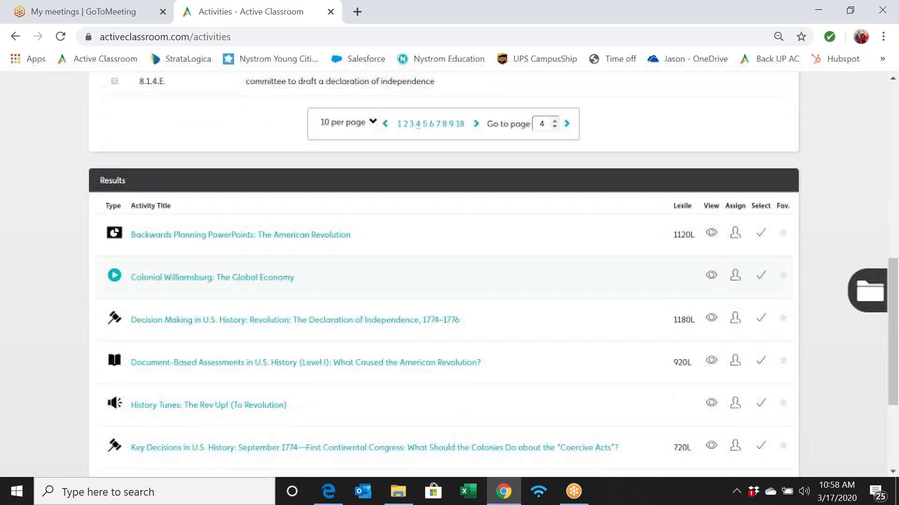
{"action": "scroll", "coordinate": [744, 263], "scroll_direction": "up", "scroll_amount": 9}
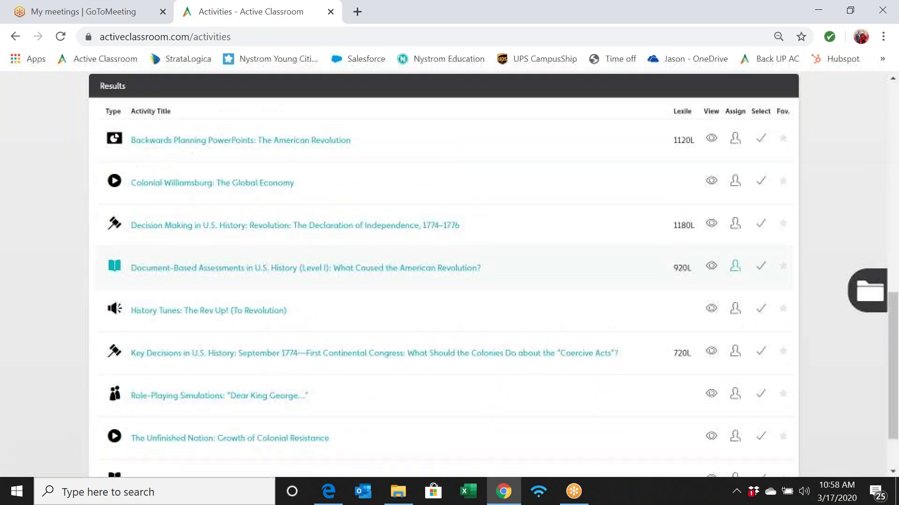
{"action": "scroll", "coordinate": [744, 263], "scroll_direction": "up", "scroll_amount": 5}
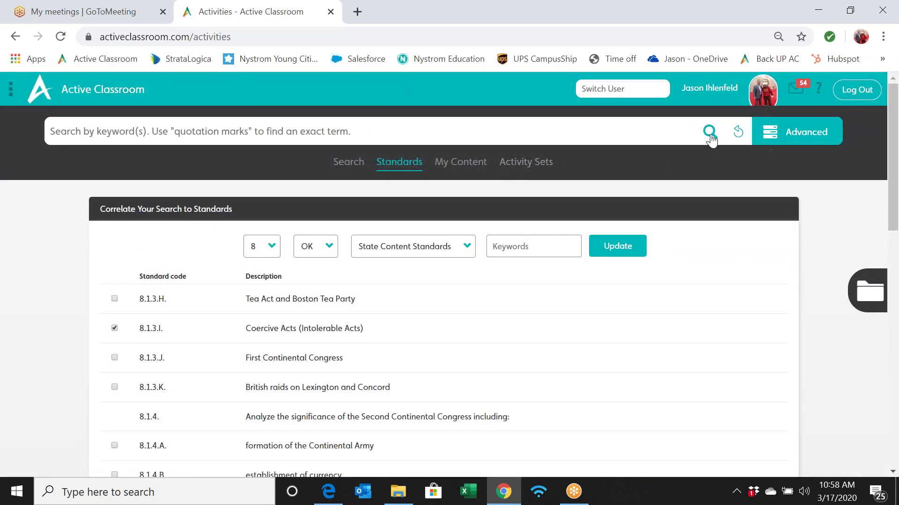
Step: Return to the general activity search, browse the advanced Series Title filter options, and choose High School Economics
{"action": "left_click", "coordinate": [348, 163]}
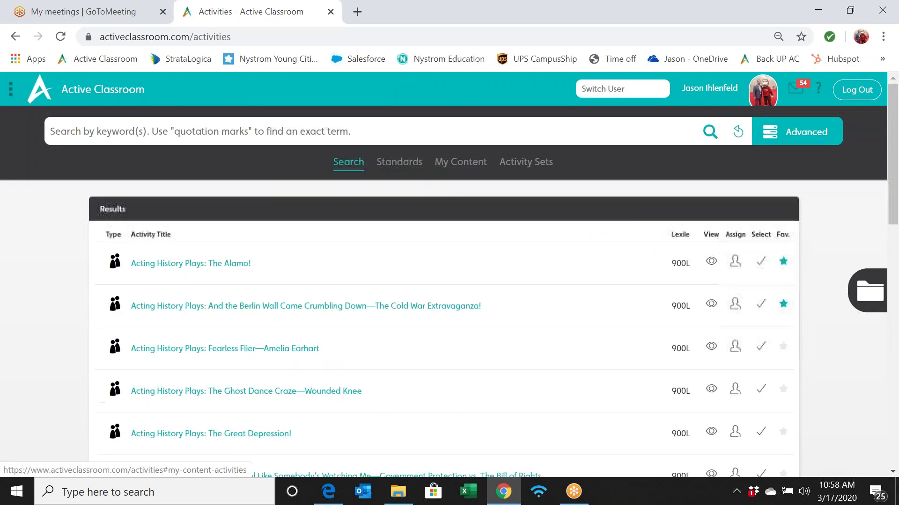
{"action": "left_click", "coordinate": [780, 136]}
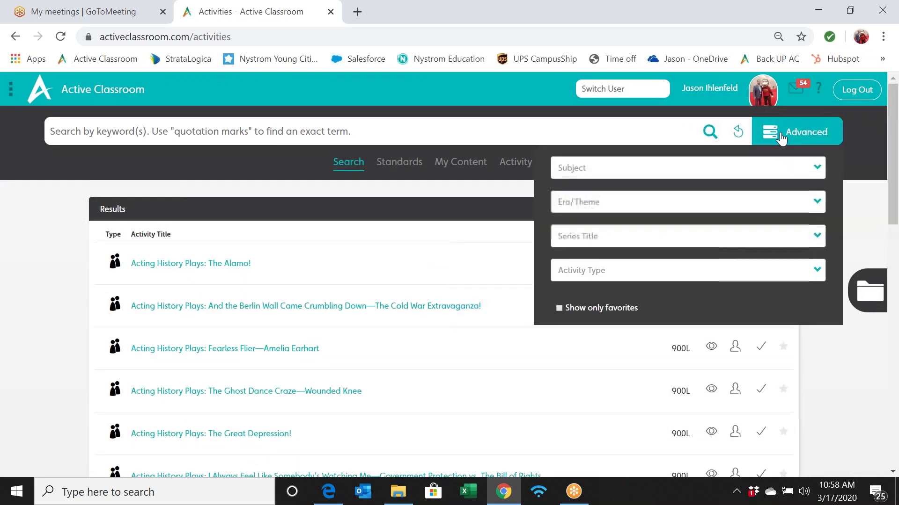
{"action": "left_click", "coordinate": [810, 168]}
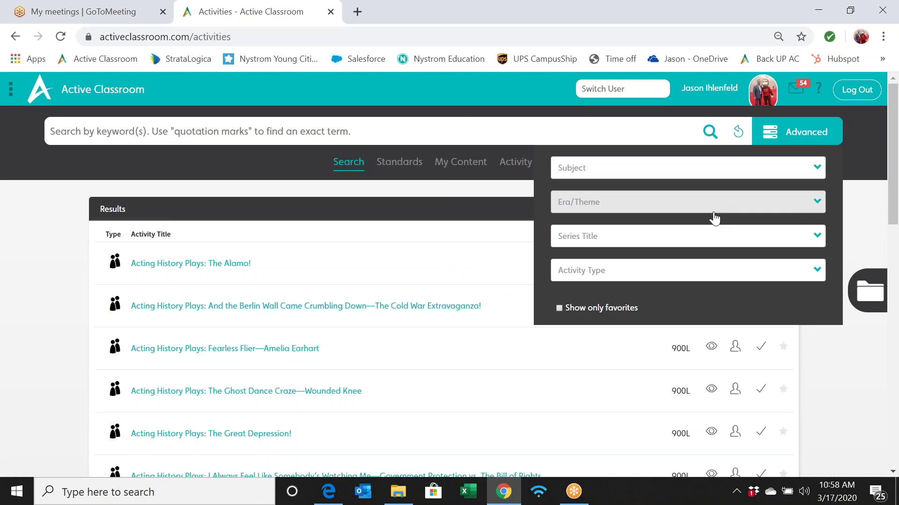
{"action": "left_click", "coordinate": [721, 246]}
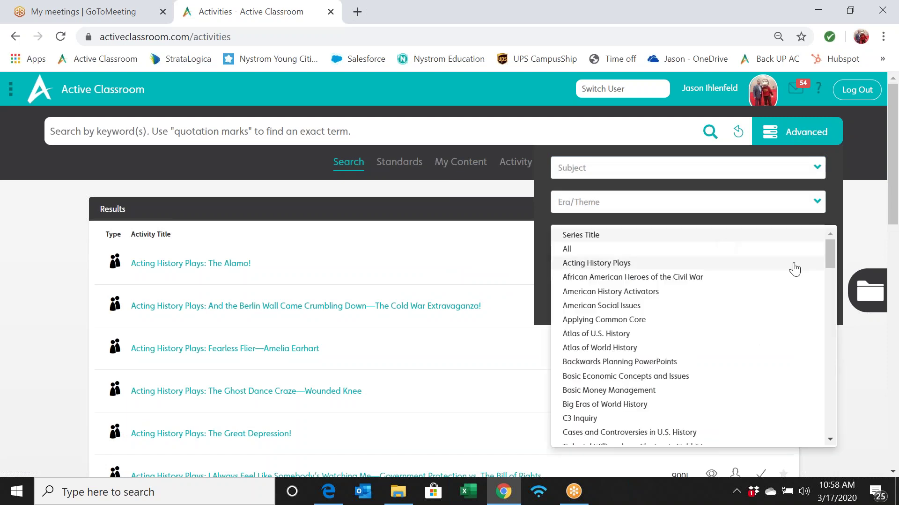
{"action": "left_click_drag", "start_coordinate": [827, 254], "coordinate": [825, 327]}
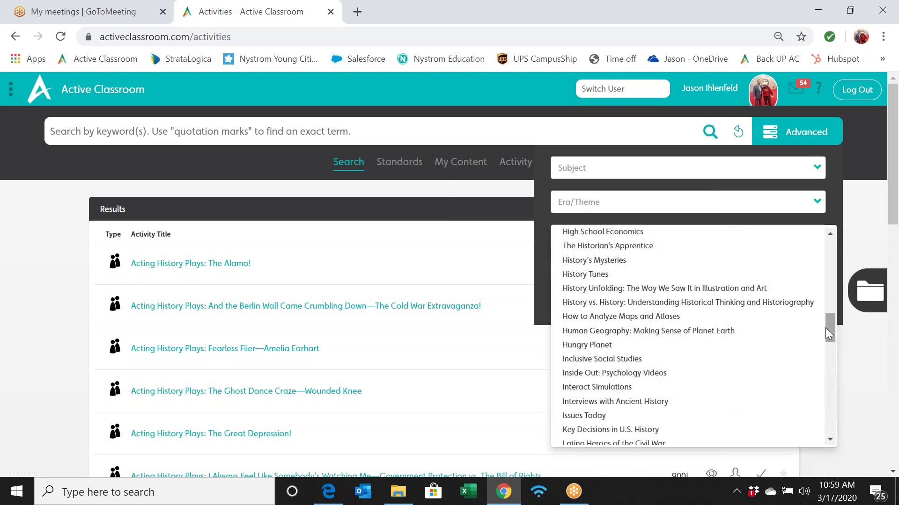
{"action": "left_click", "coordinate": [802, 235]}
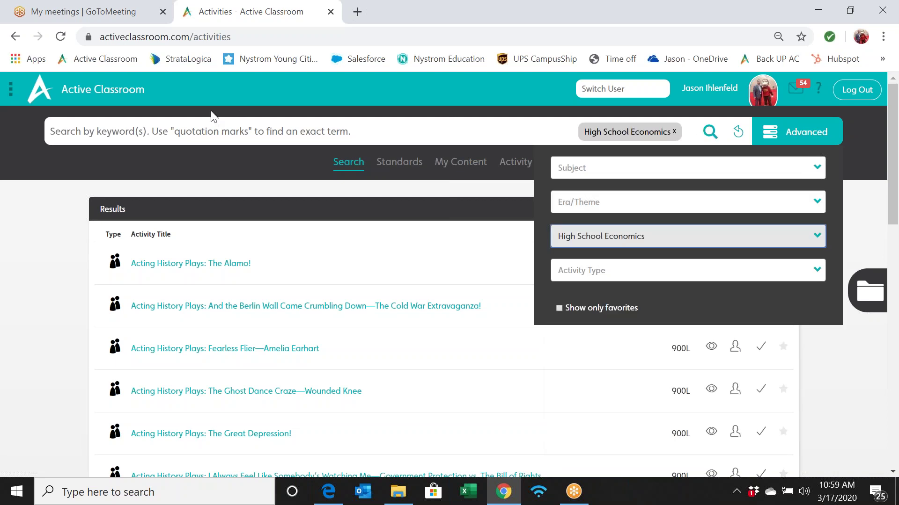
Step: View the Gradebook under Assignments and Grades and show the grade options for the Key Decisions in U.S. History assignment
{"action": "left_click", "coordinate": [173, 80]}
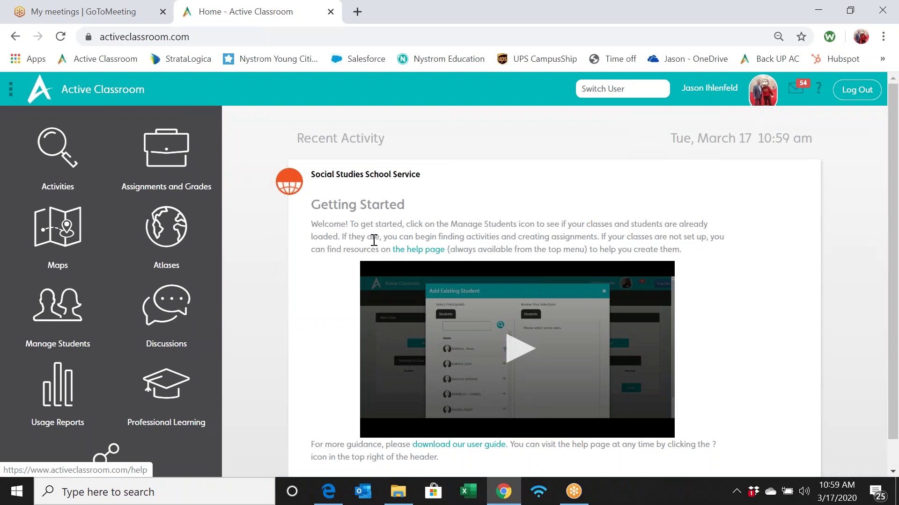
{"action": "left_click", "coordinate": [174, 152]}
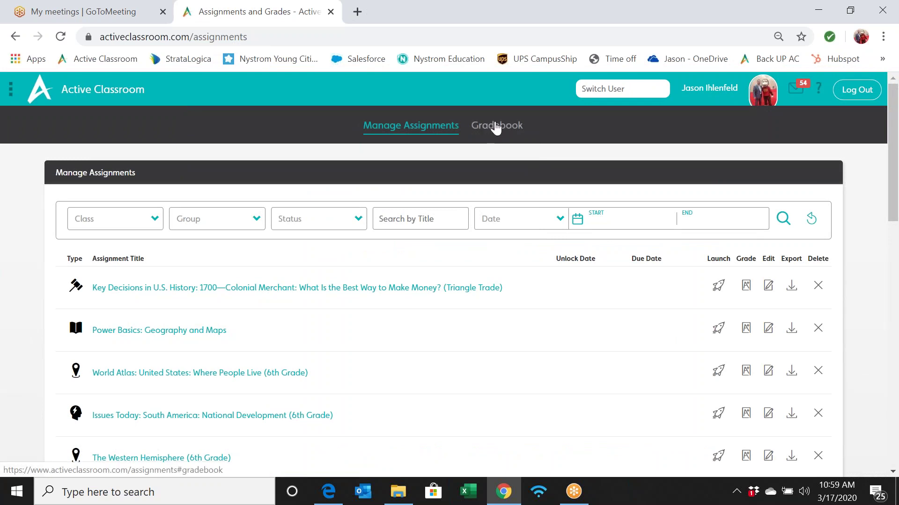
{"action": "left_click", "coordinate": [495, 128]}
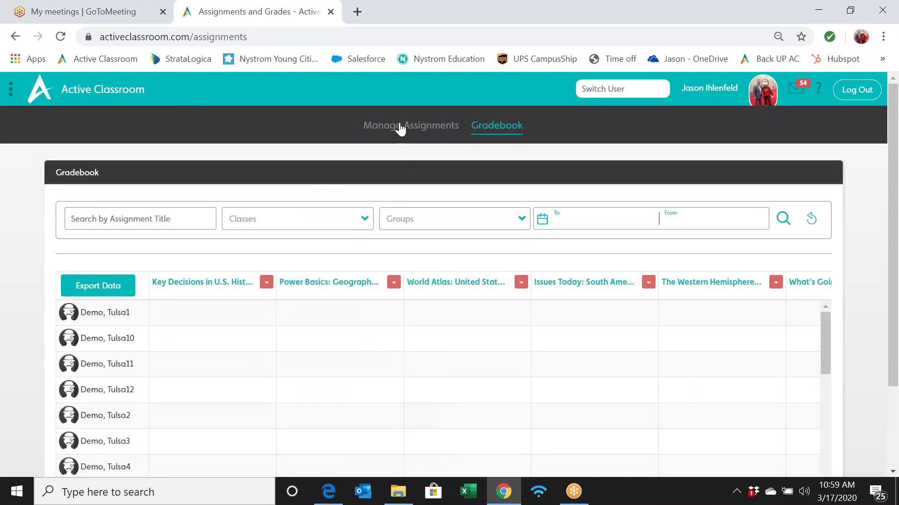
{"action": "left_click", "coordinate": [265, 284]}
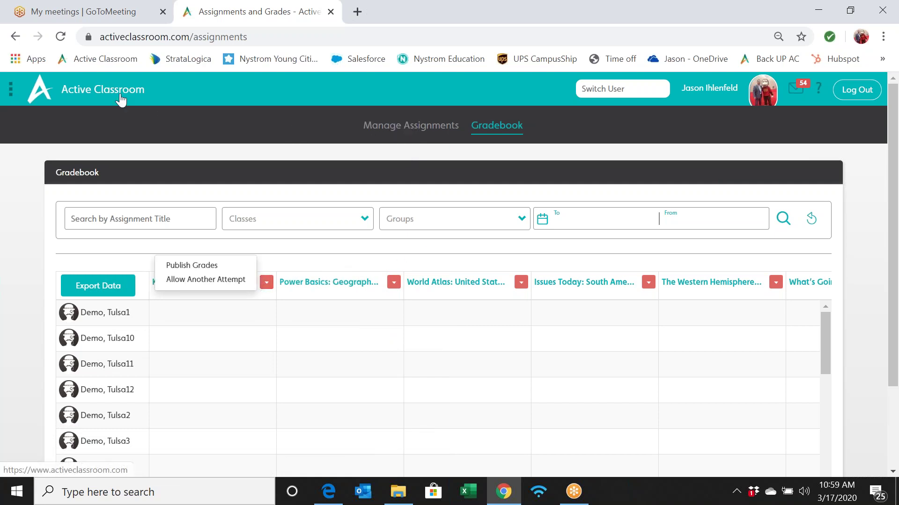
Step: View the discussion forums listed by assignment, then return to the home page
{"action": "left_click", "coordinate": [84, 91]}
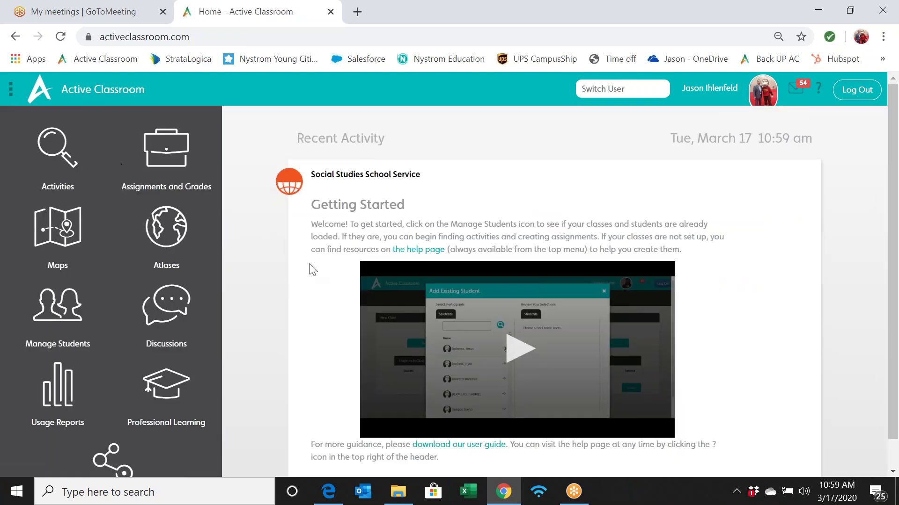
{"action": "scroll", "coordinate": [293, 321], "scroll_direction": "down", "scroll_amount": 1}
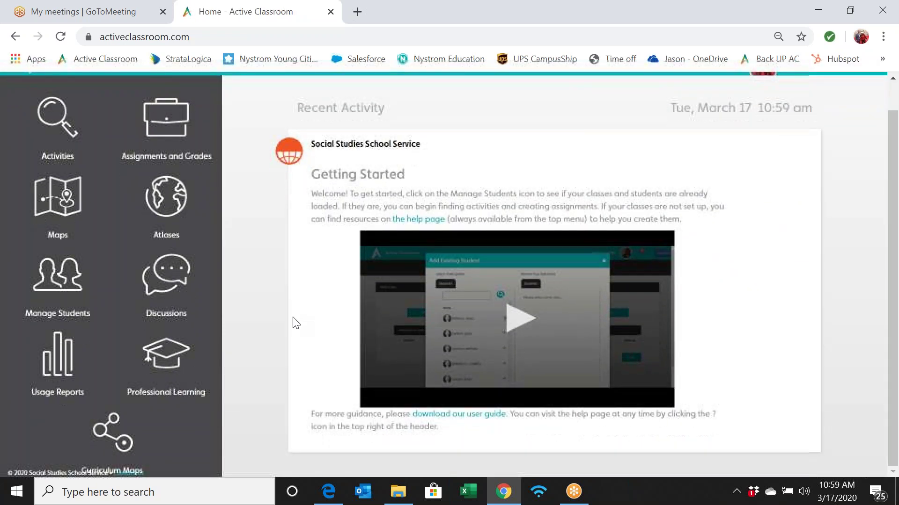
{"action": "left_click", "coordinate": [179, 287]}
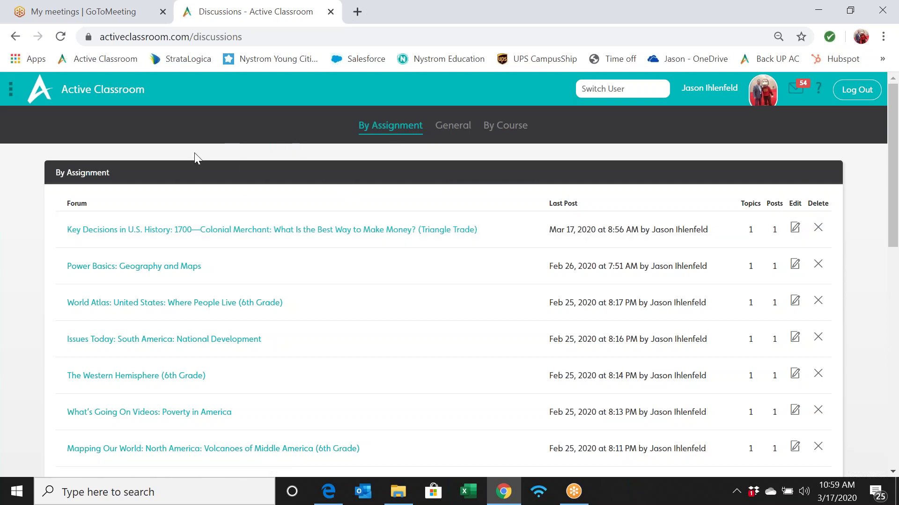
{"action": "left_click", "coordinate": [89, 92]}
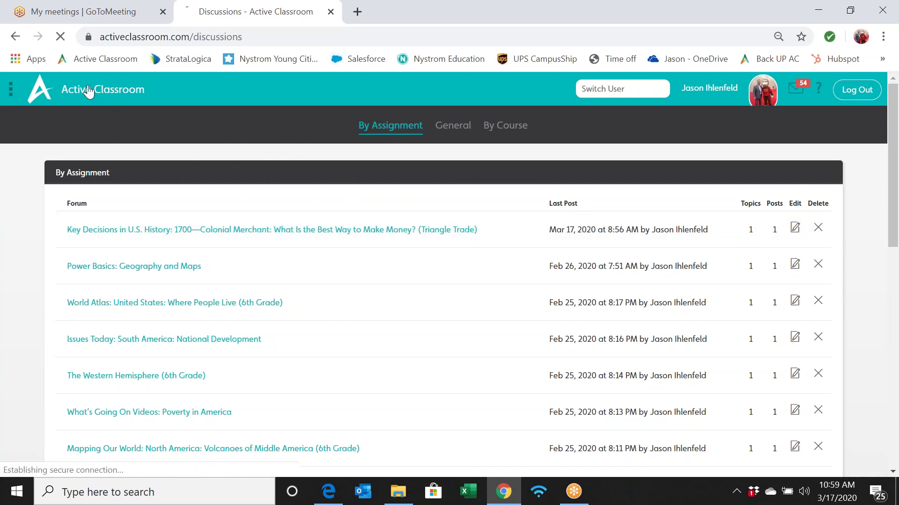